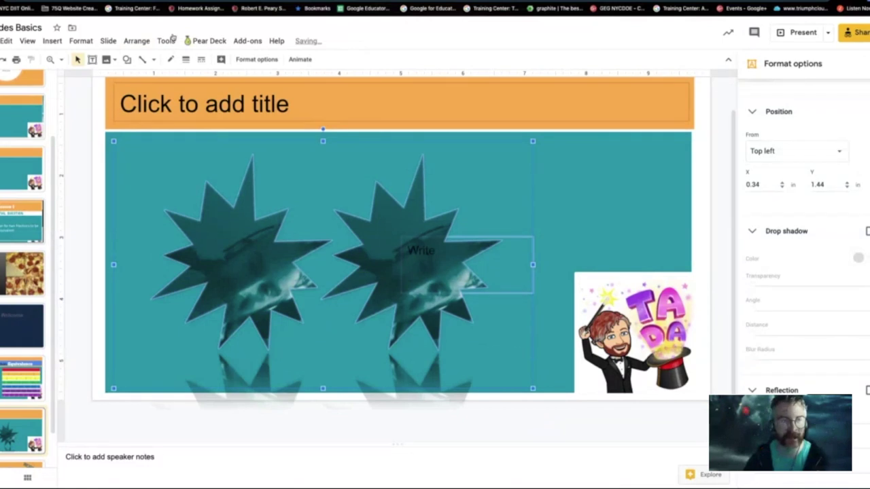
Step: Distribute the star images evenly in the vertical direction
click(136, 41)
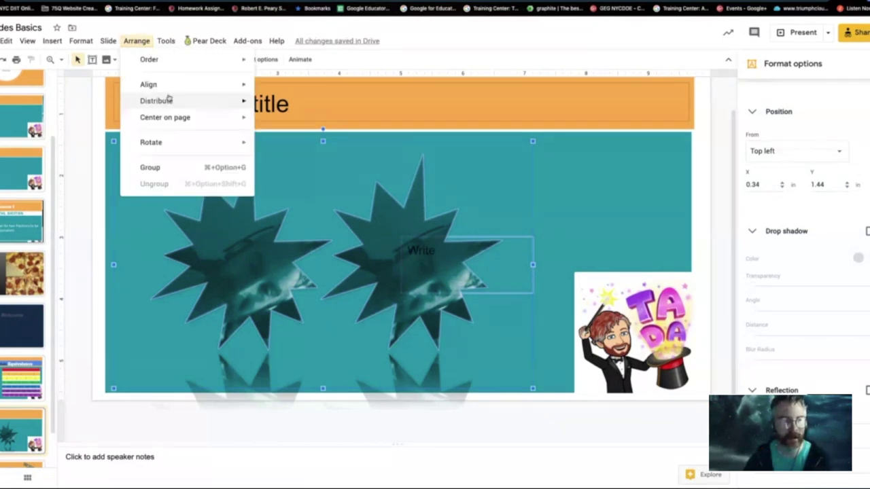
mouse_move(208, 89)
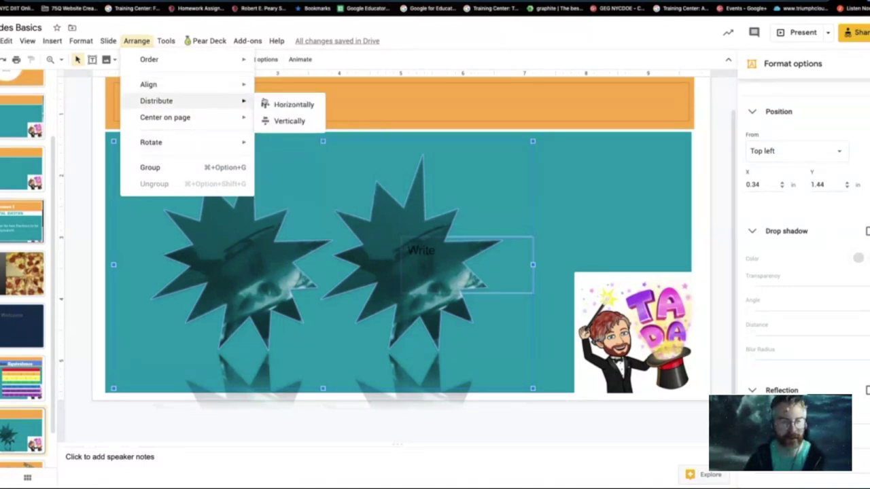
click(289, 120)
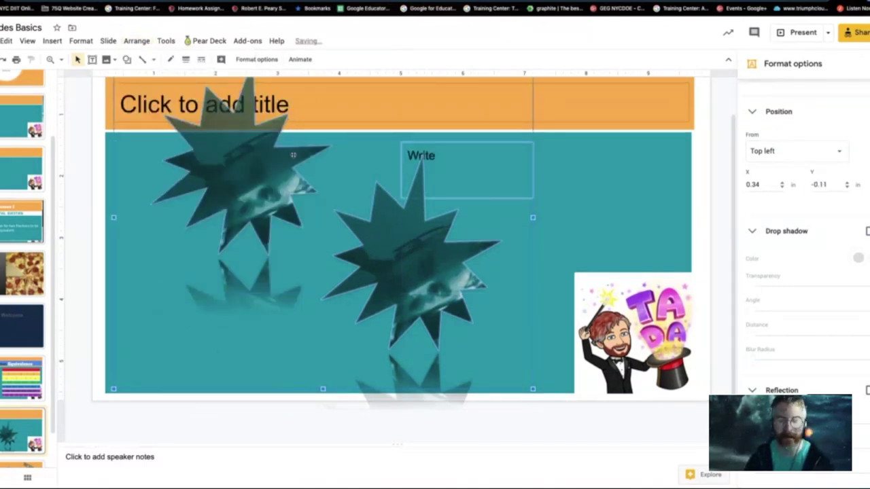
click(135, 42)
mouse_move(185, 139)
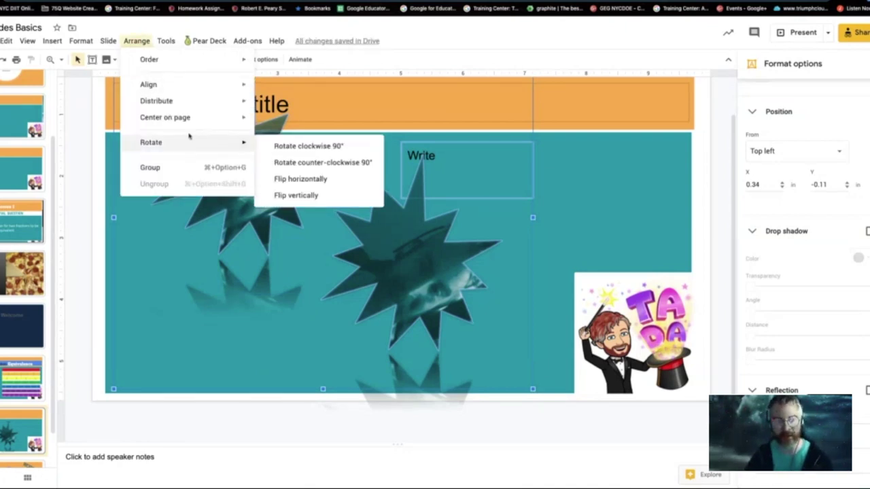
mouse_move(208, 120)
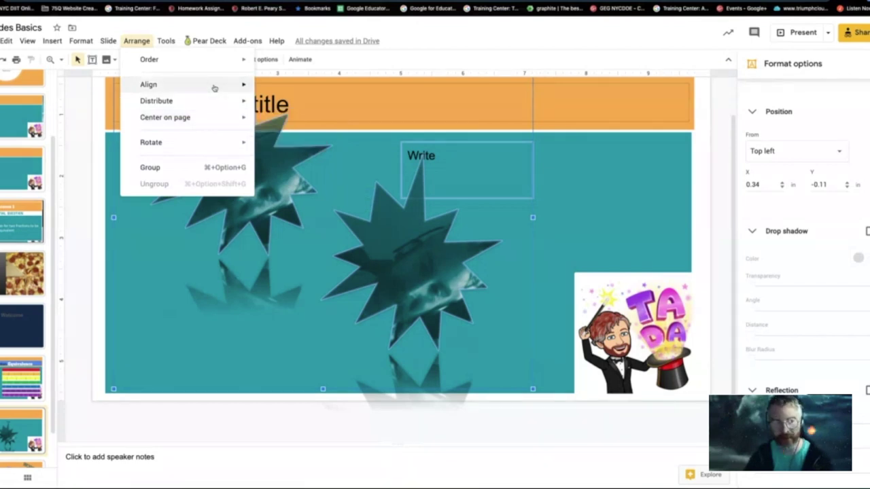
mouse_move(214, 86)
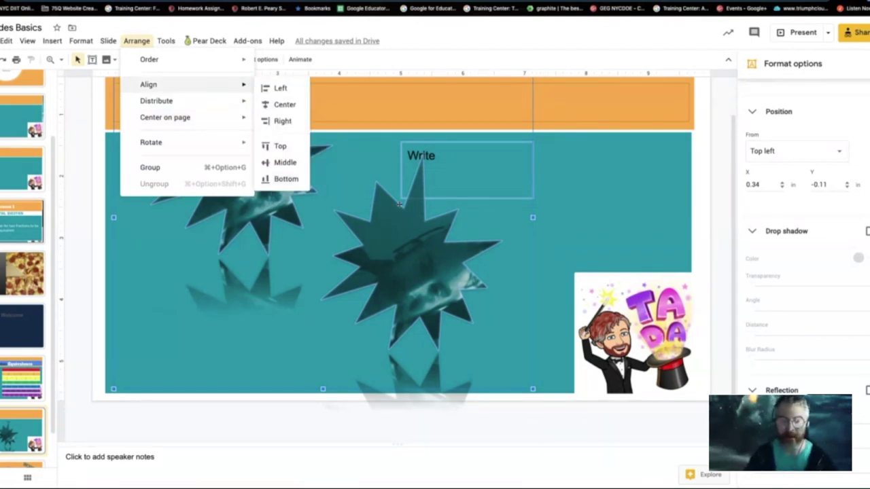
click(200, 338)
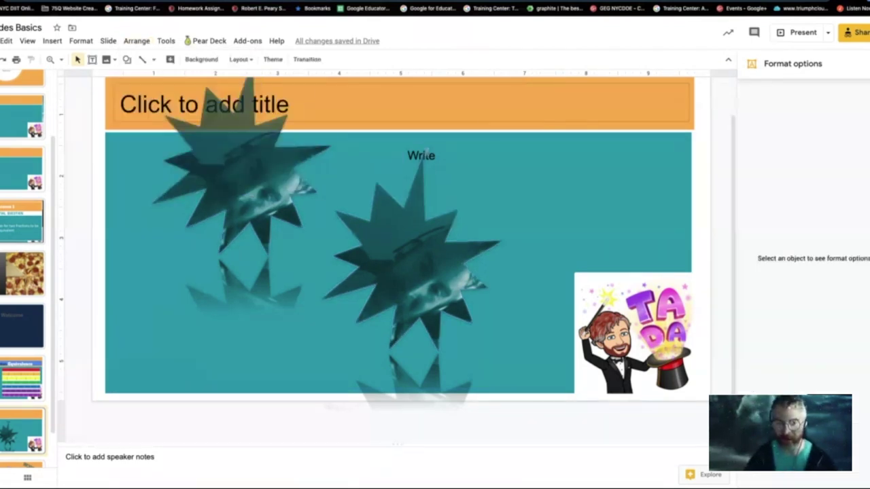
Step: Move the Write text box onto the upper star and group it with the stars
click(433, 199)
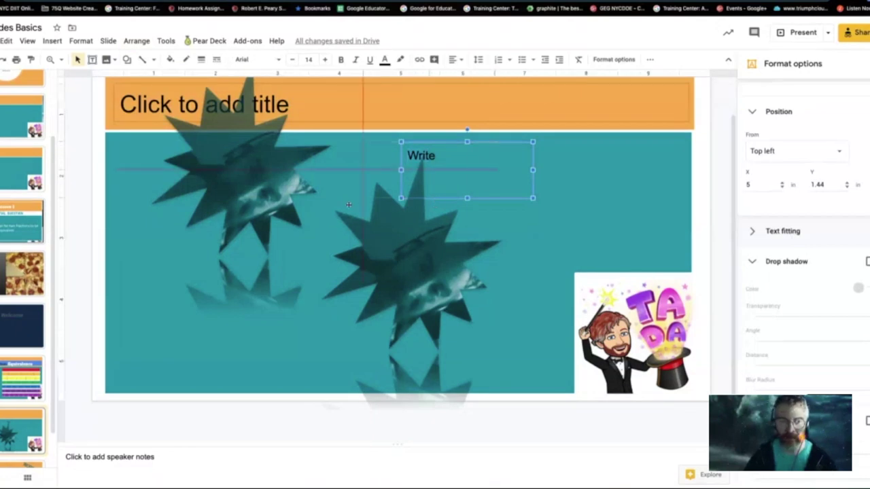
drag(436, 199, 330, 203)
click(226, 249)
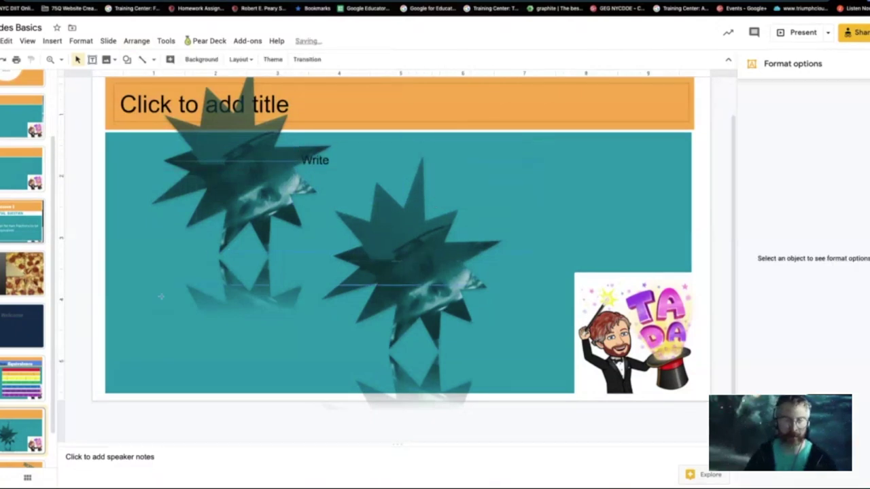
click(235, 203)
right_click(235, 204)
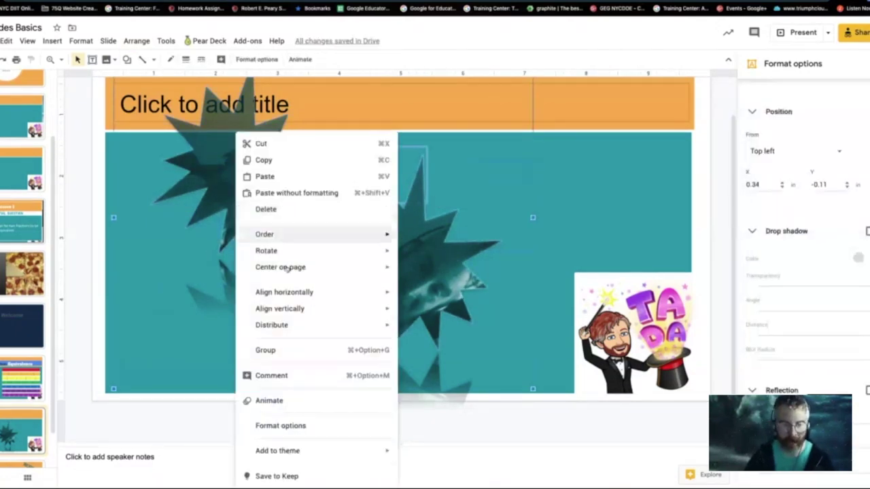
click(288, 351)
Step: Shift the grouped stars and text left and down, and open the Explore panel
drag(445, 286, 386, 302)
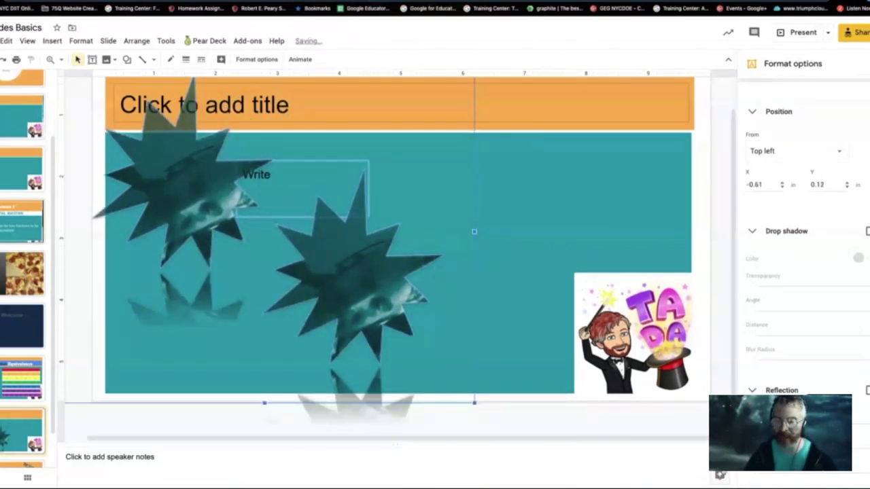
click(720, 475)
click(793, 90)
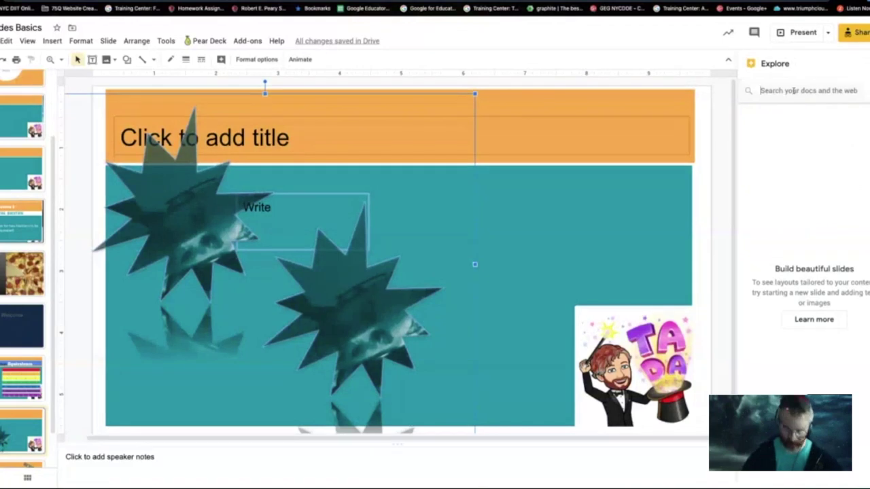
Step: Search Explore images for 'fish' and place the pink fish photo on the slide
text(fish)
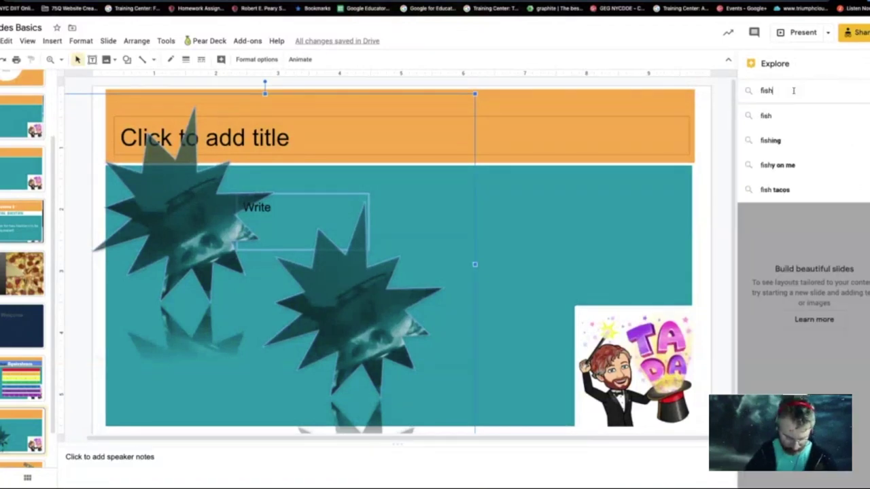
key(Return)
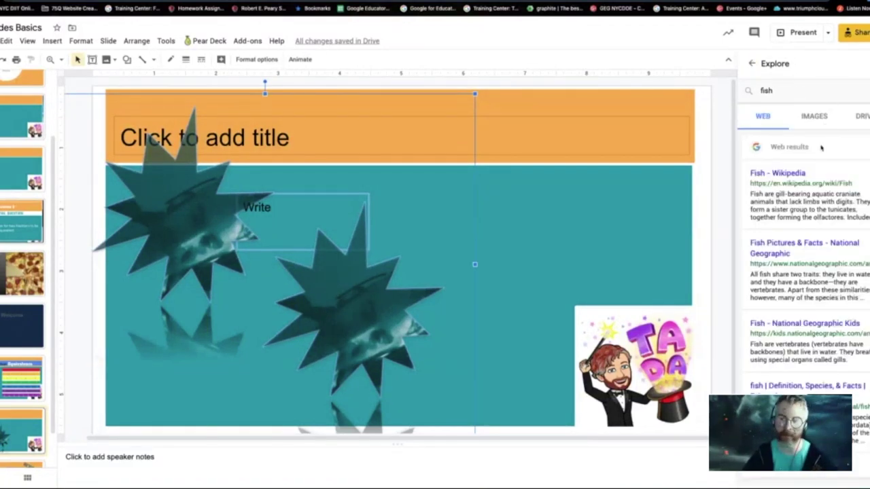
click(811, 117)
mouse_move(812, 164)
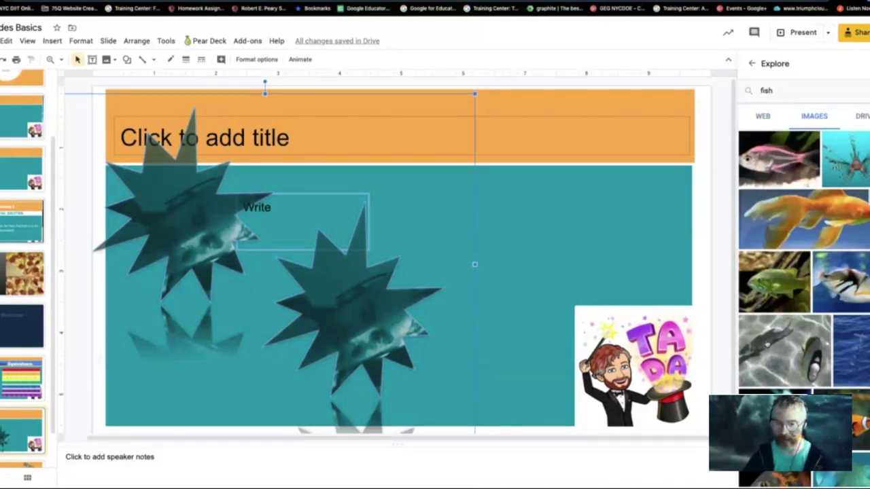
drag(728, 318, 116, 129)
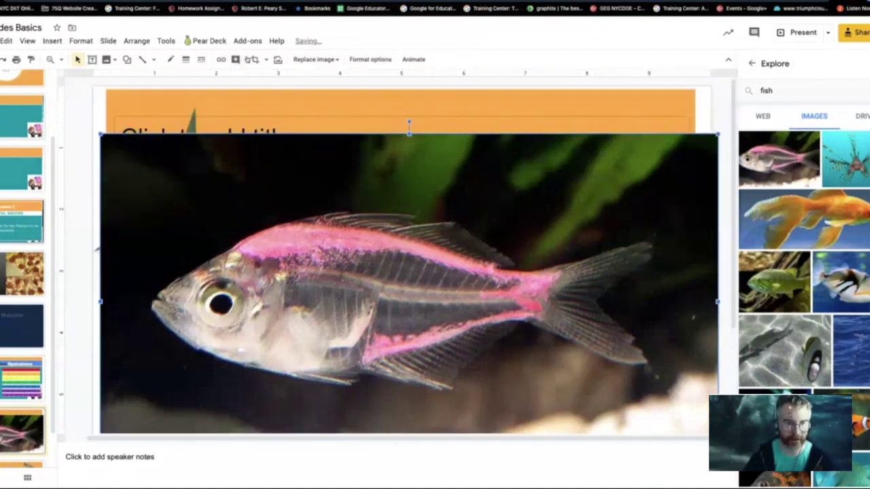
Step: Mask the fish photo as an oval, shrink it, and centre it on the slide
click(265, 60)
mouse_move(285, 80)
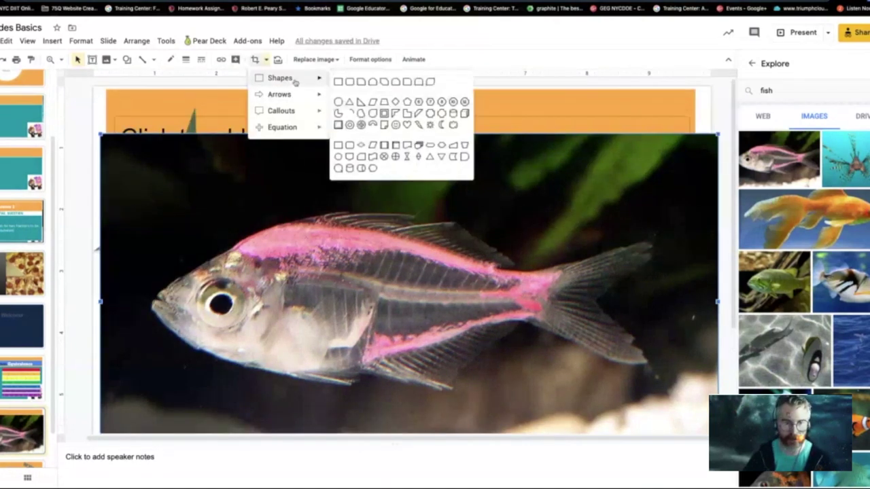
click(349, 102)
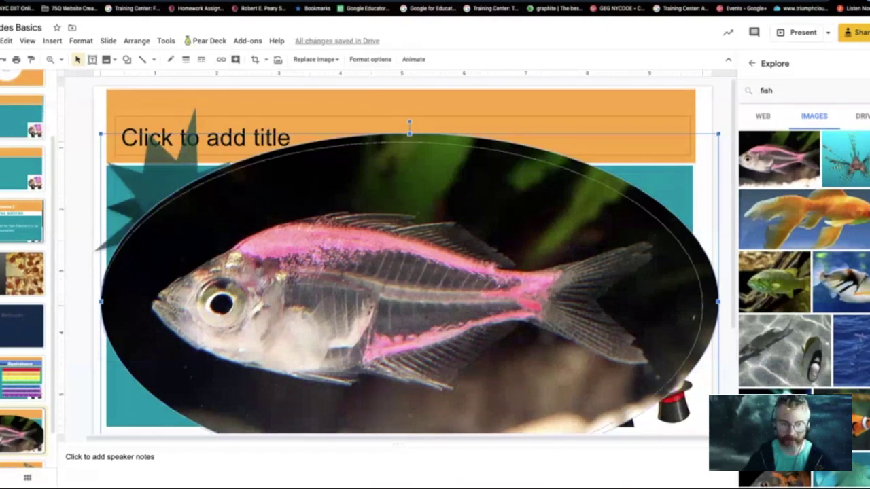
drag(719, 134, 354, 330)
drag(216, 379, 441, 263)
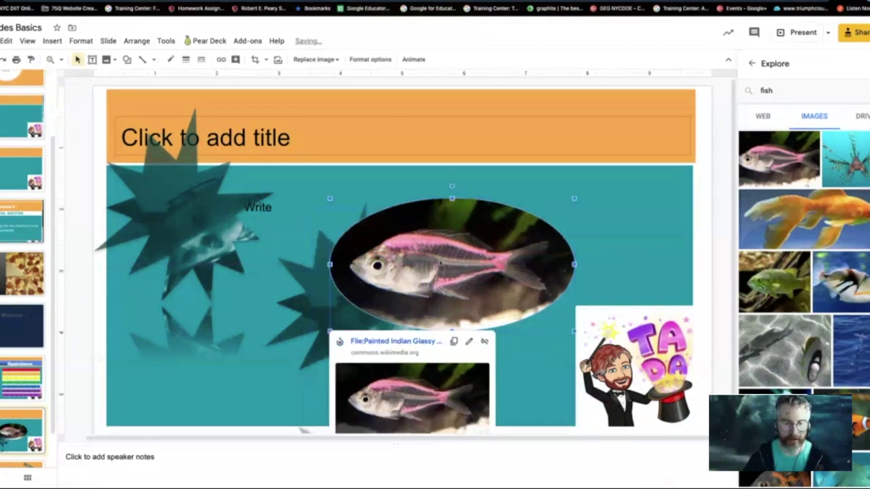
Step: Bring the star group in front of the fish photo, then move the photo up and left
click(304, 279)
right_click(305, 279)
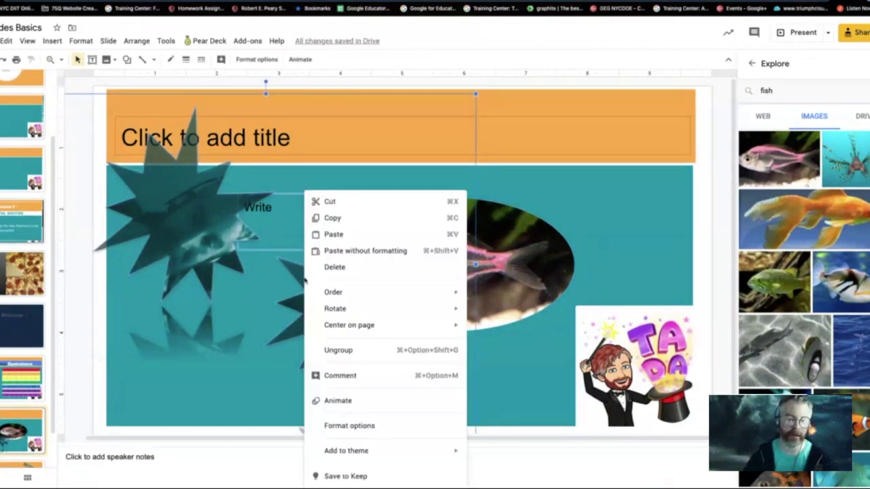
mouse_move(362, 291)
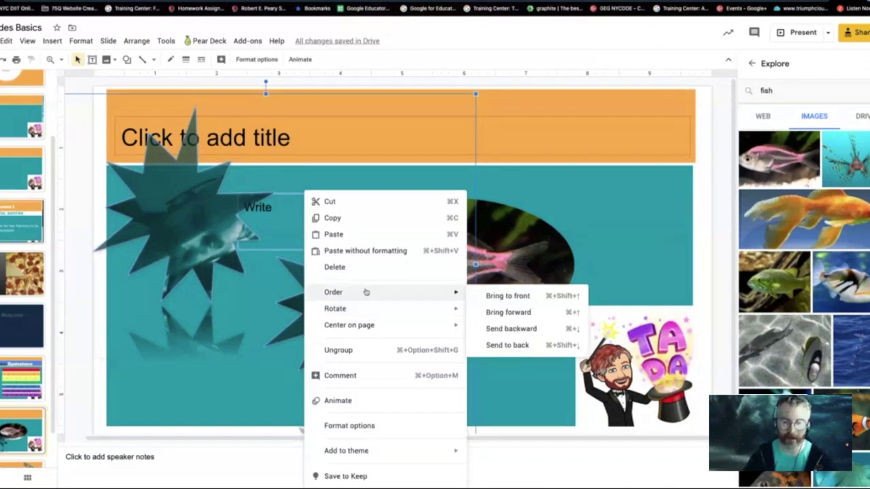
click(520, 299)
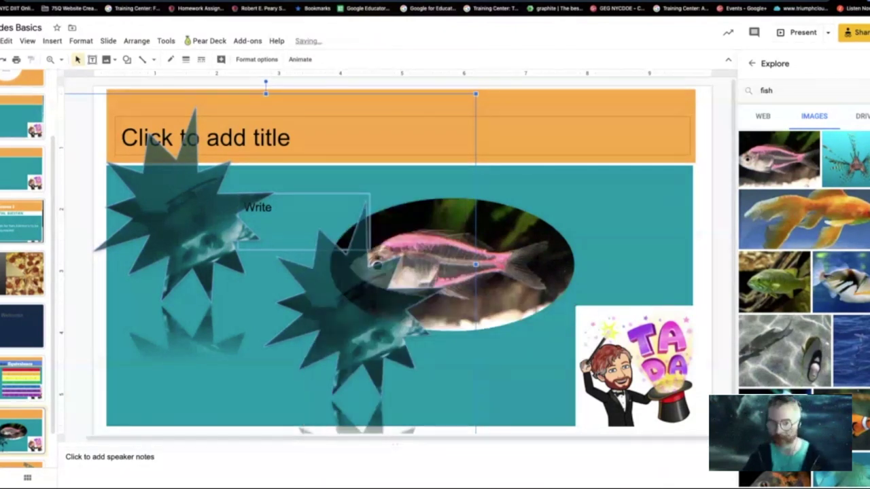
click(547, 257)
drag(552, 260, 462, 223)
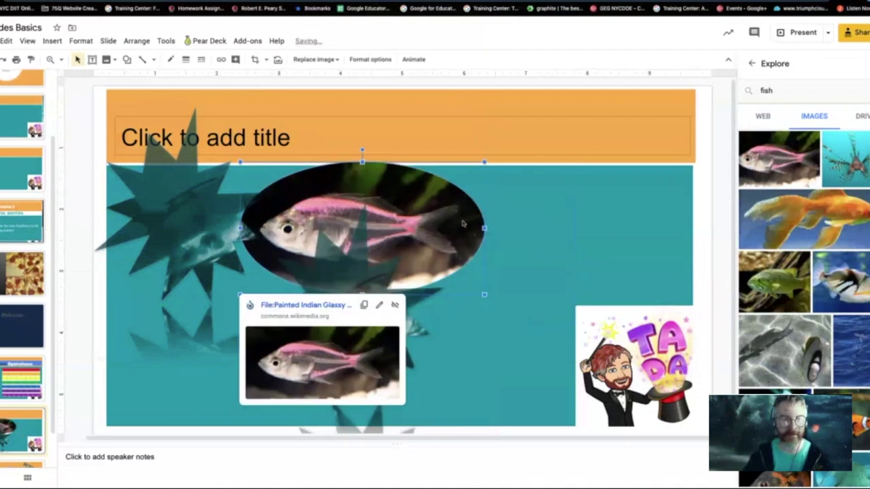
click(52, 41)
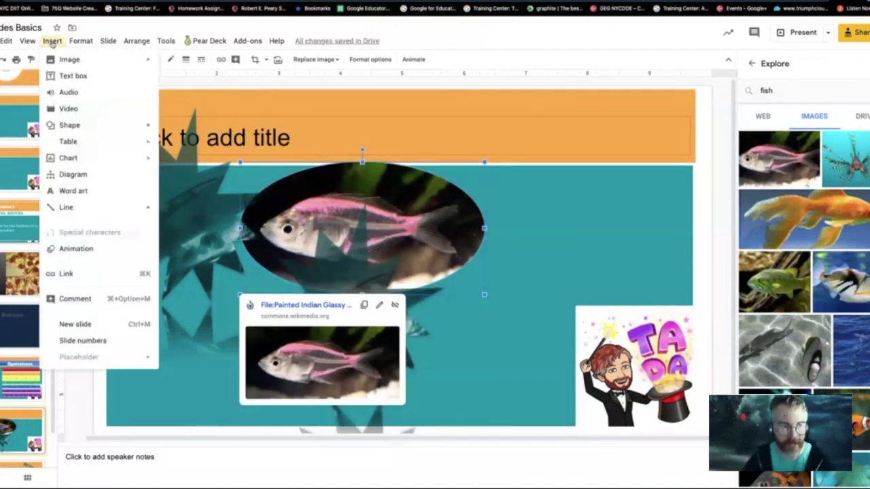
Step: Draw a no-symbol shape on the right side of the slide
mouse_move(80, 125)
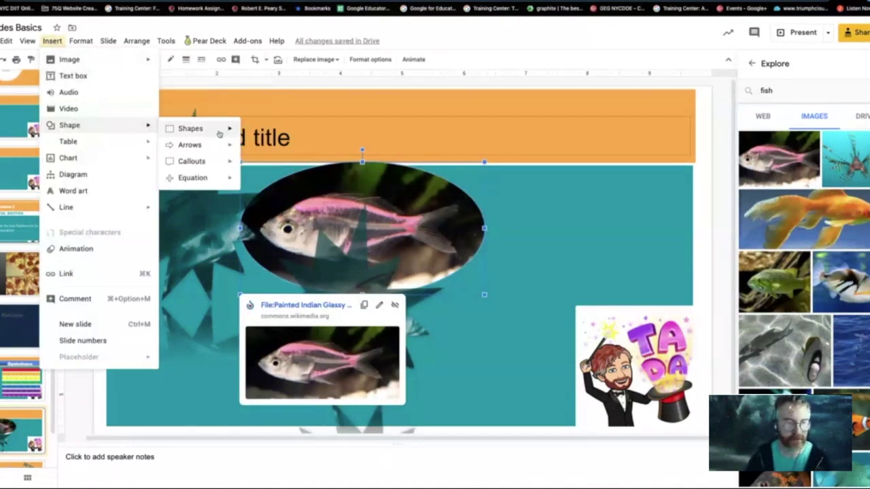
mouse_move(220, 134)
click(271, 175)
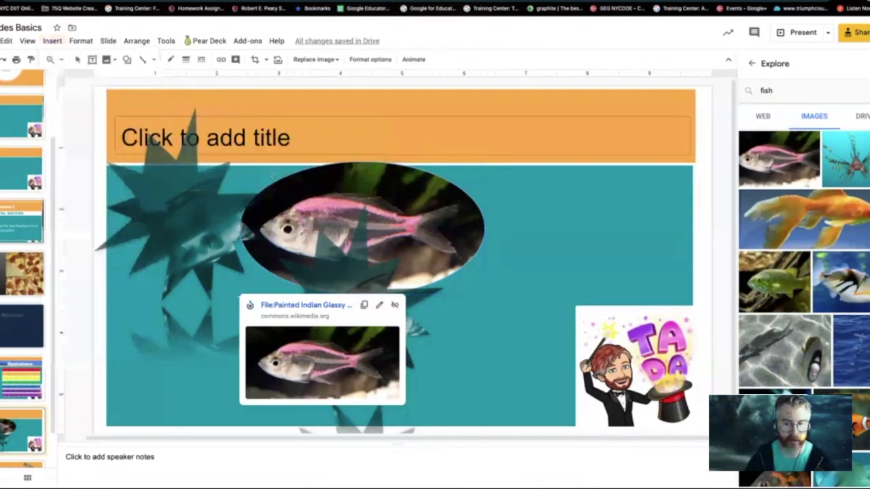
mouse_move(533, 187)
mouse_down()
mouse_move(600, 240)
mouse_move(608, 273)
mouse_up()
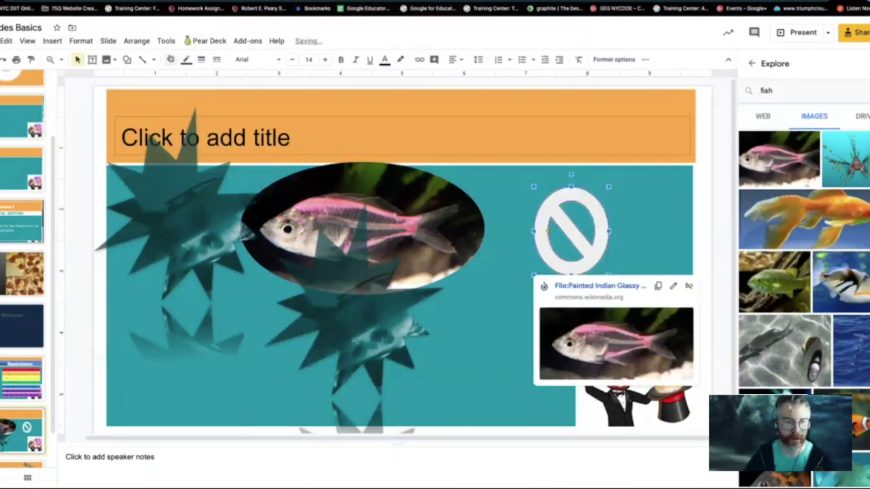
Step: Give the prohibition sign a red fill and a black 8px outline
click(171, 60)
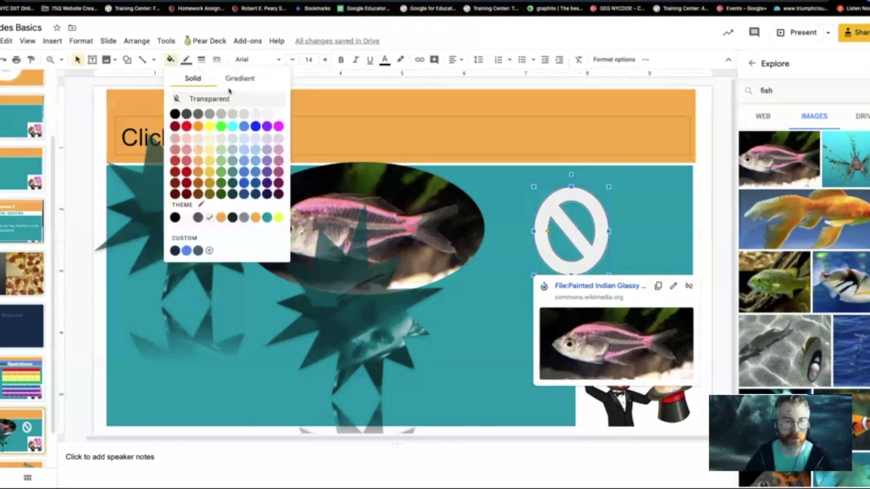
click(176, 165)
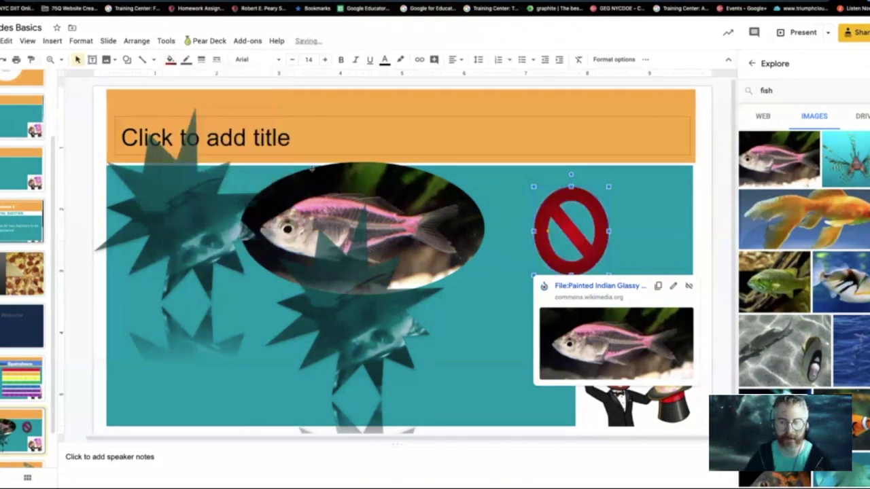
click(186, 60)
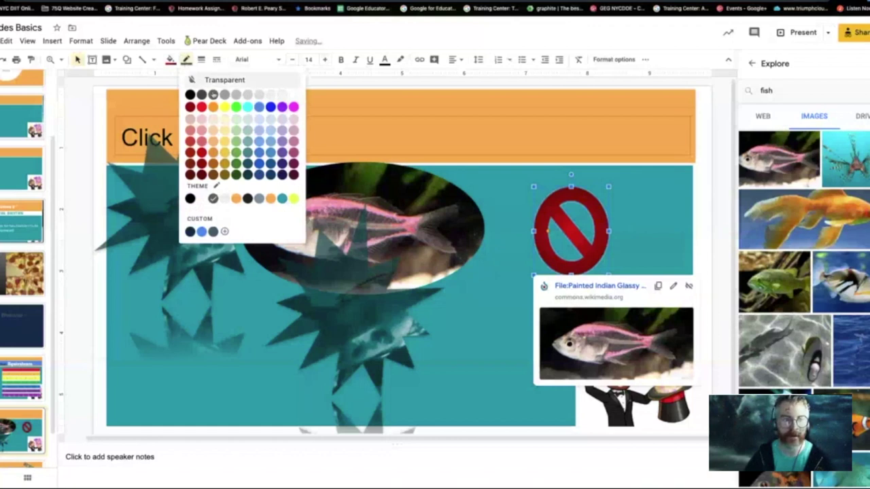
click(190, 95)
click(201, 60)
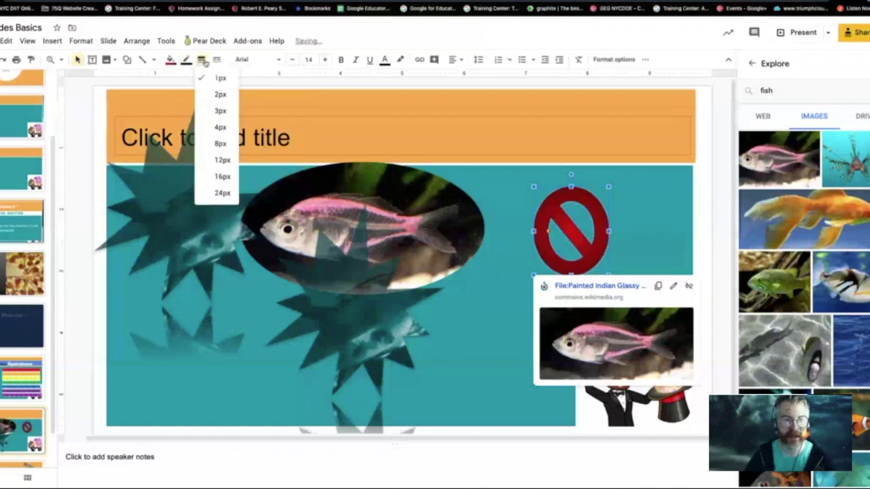
click(221, 143)
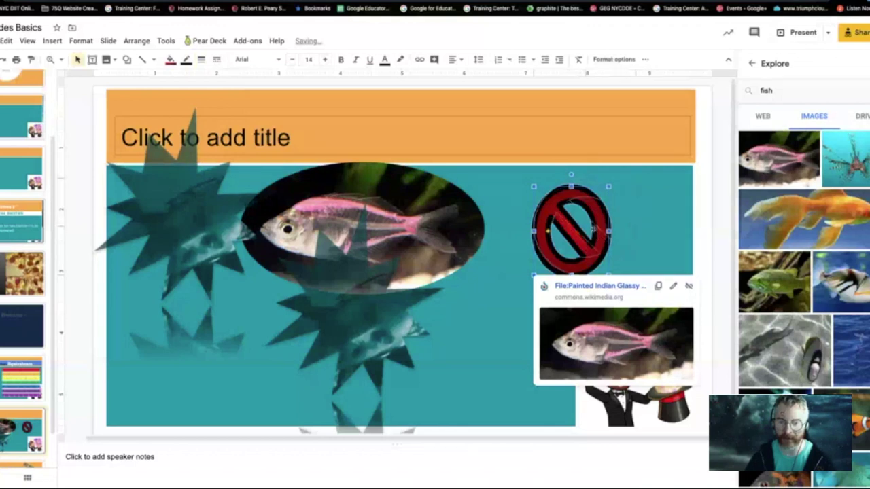
Step: Enlarge the prohibition sign and move it onto the fish oval
drag(609, 186, 641, 178)
drag(582, 225, 340, 279)
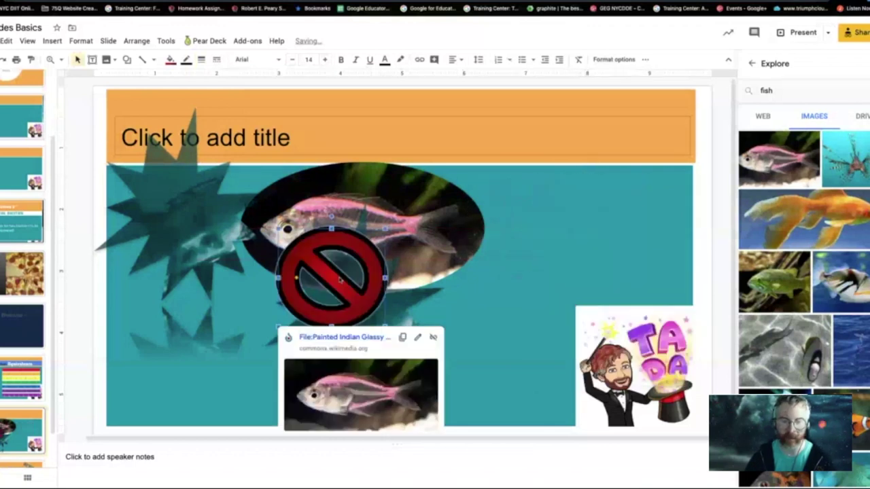
click(487, 274)
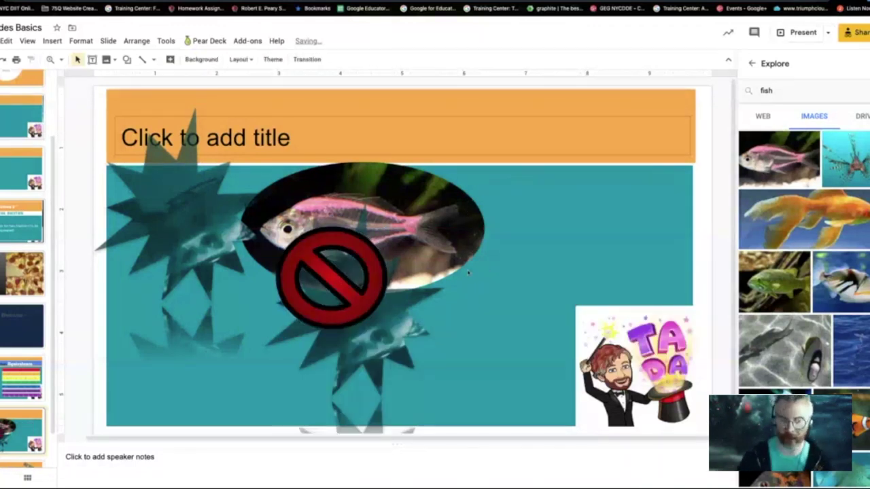
Step: Draw a freehand scribble loop on the right side of the slide
click(127, 61)
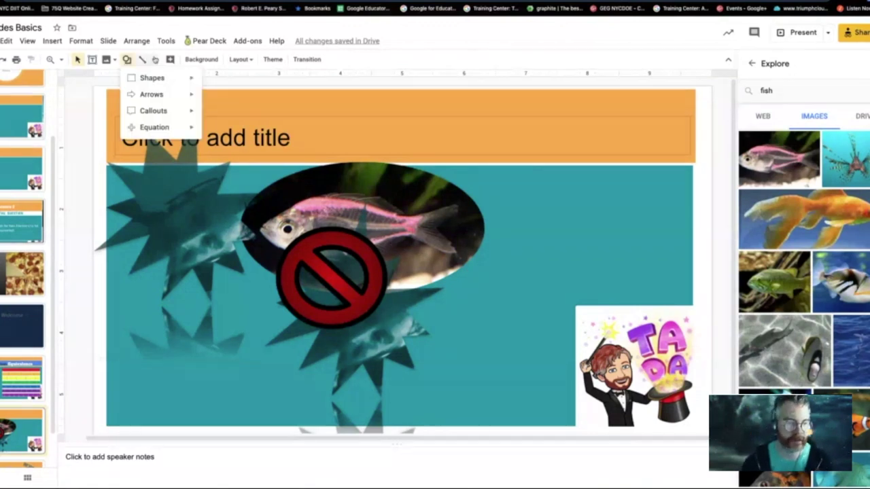
click(151, 60)
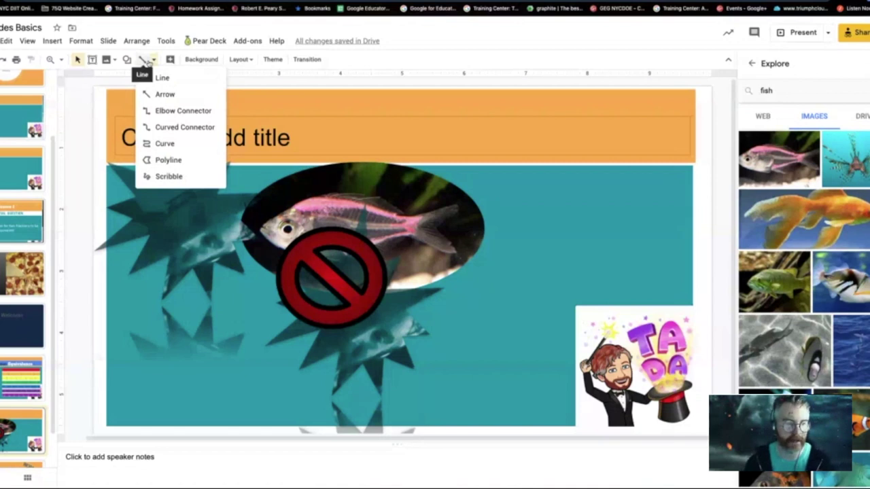
click(169, 176)
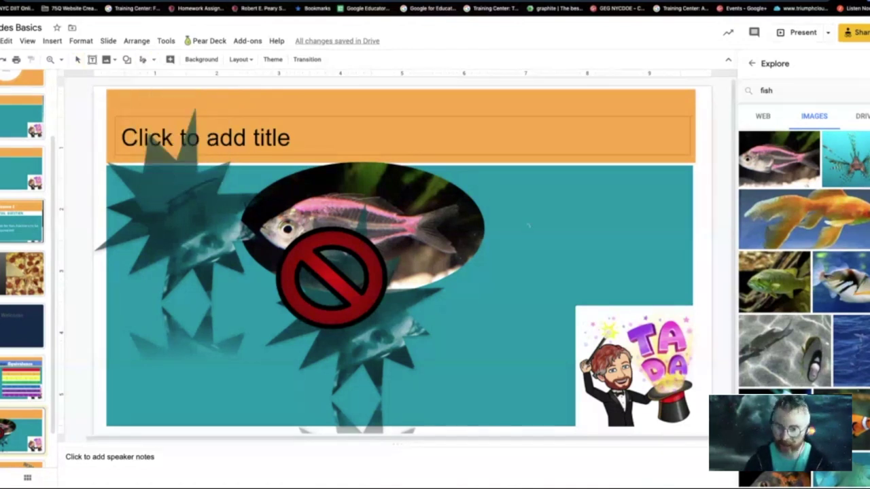
mouse_move(538, 208)
mouse_down()
mouse_move(528, 224)
mouse_move(550, 328)
mouse_move(586, 314)
mouse_move(577, 219)
mouse_move(557, 156)
mouse_move(569, 202)
mouse_up()
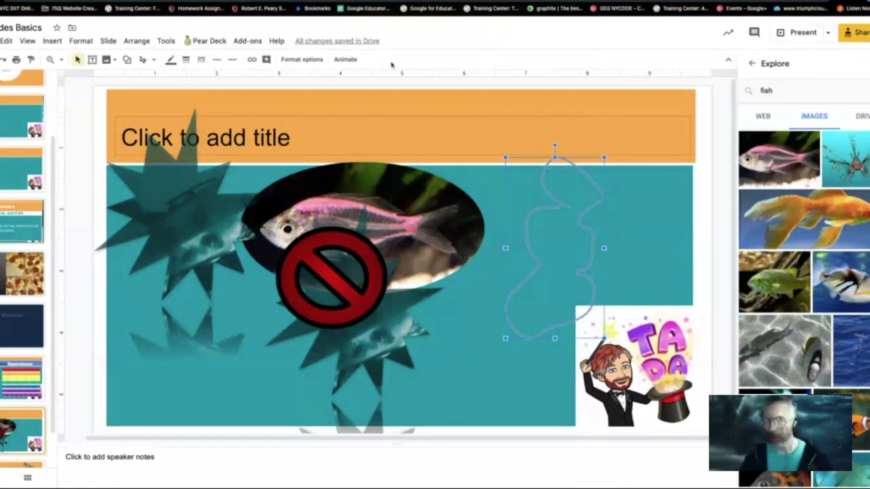
click(143, 60)
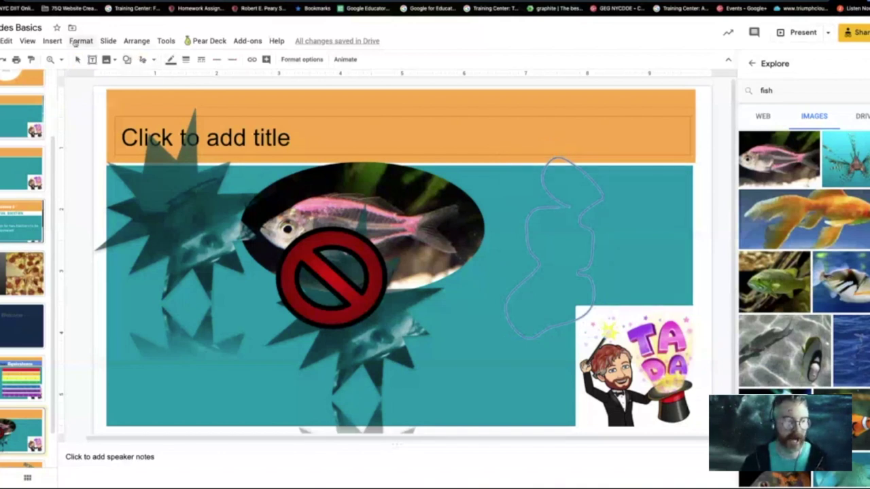
click(52, 40)
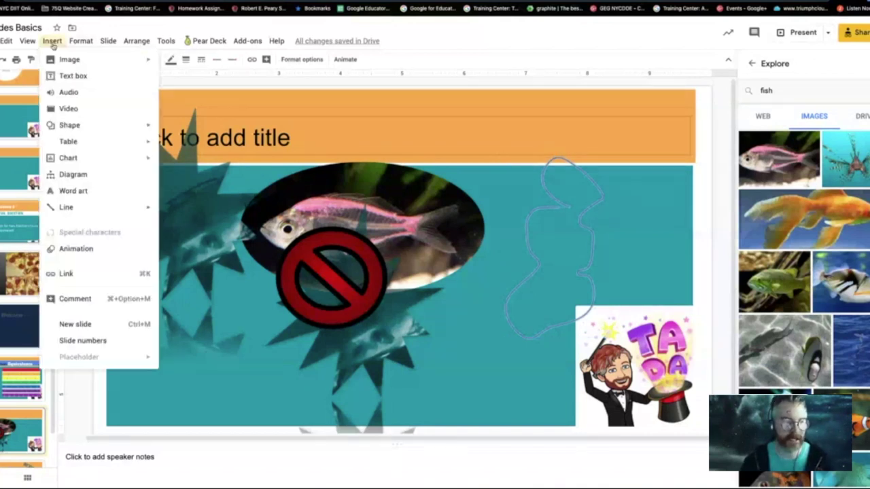
Step: Insert the first 3-hour coral reef result from a YouTube search for fish tank videos
click(68, 109)
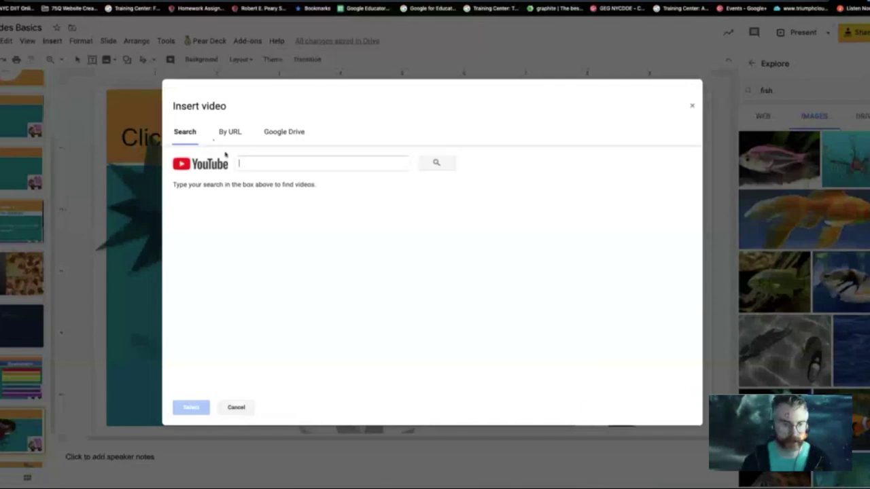
text(fishtank)
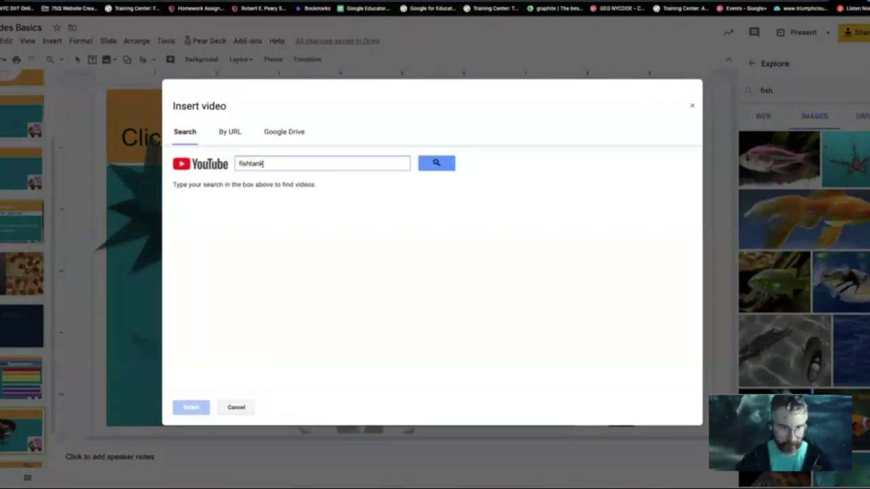
key(Return)
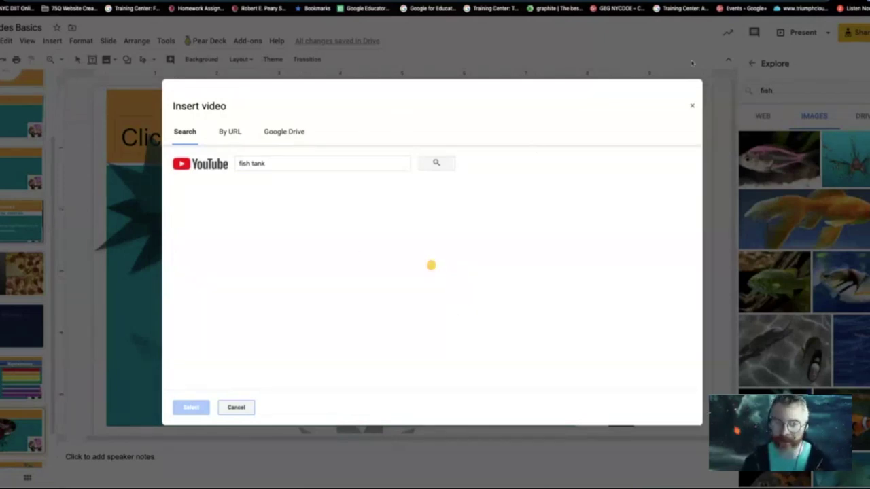
click(301, 163)
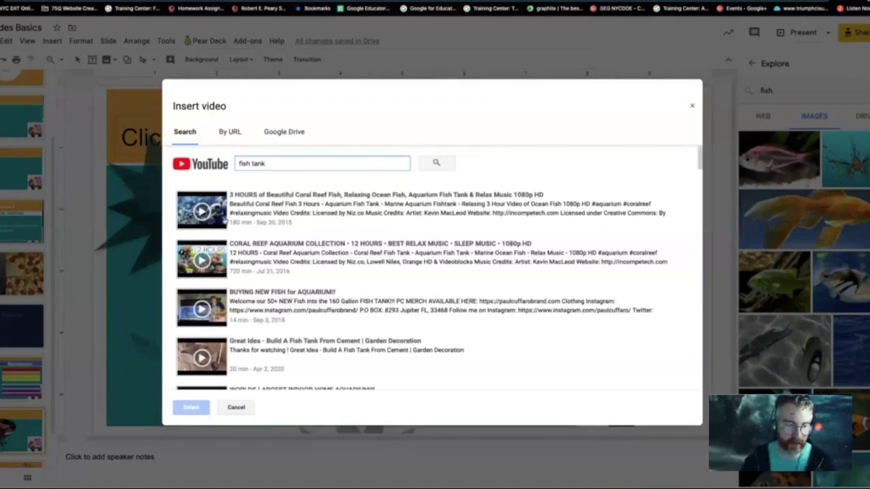
click(218, 224)
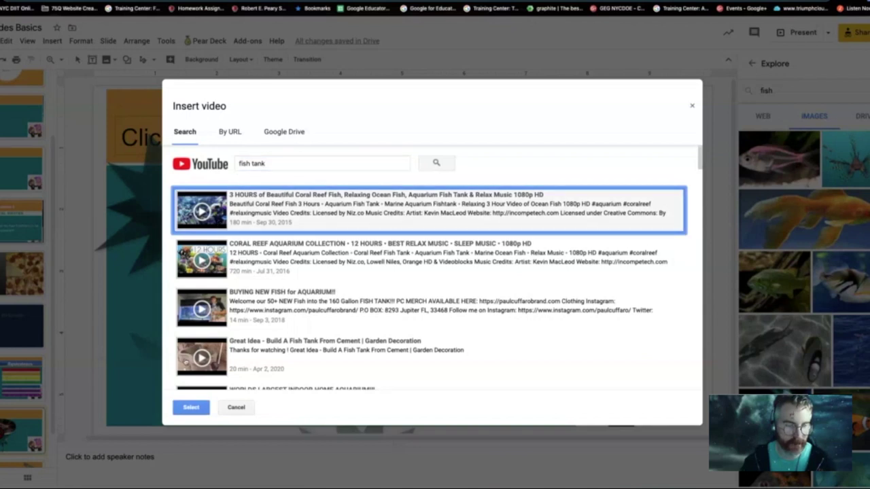
click(192, 406)
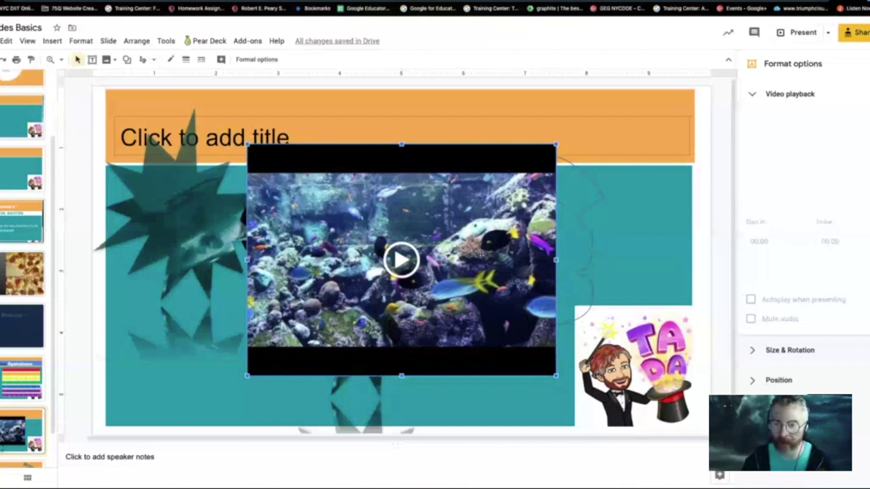
Step: Move the reef video slightly left and down and enable Autoplay when presenting
right_click(514, 235)
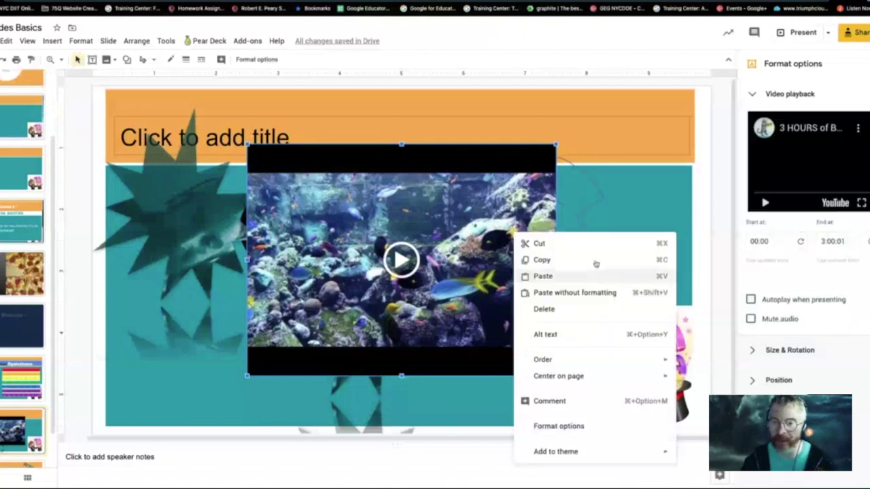
click(636, 209)
click(502, 234)
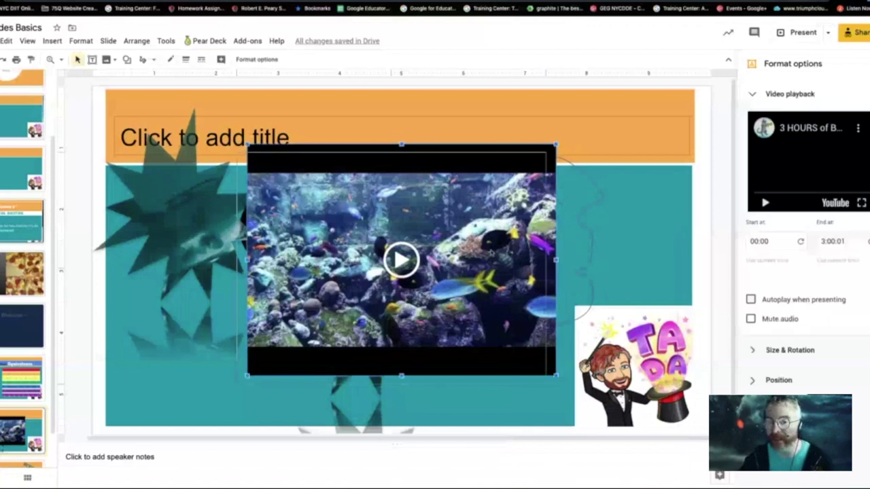
drag(503, 233, 462, 273)
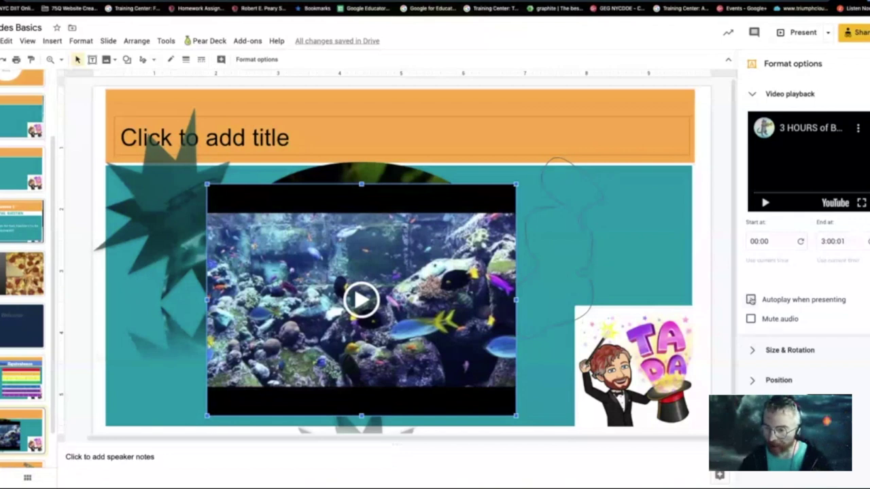
click(751, 301)
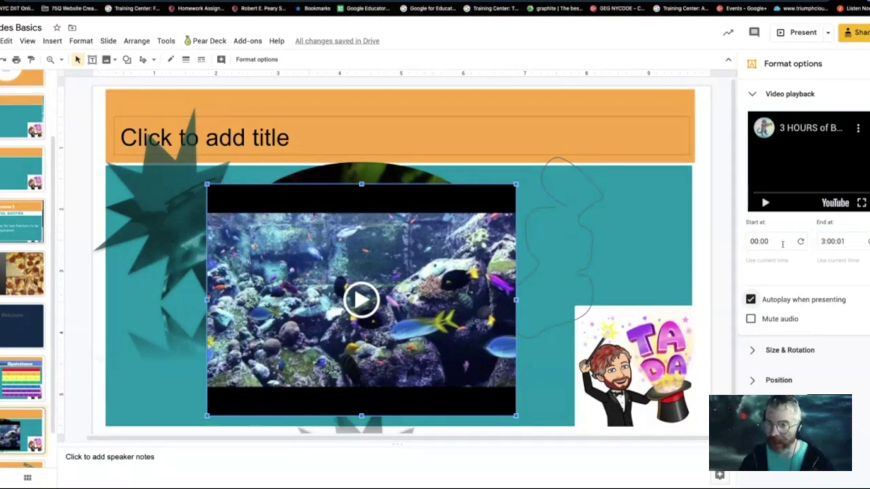
Step: Set the video's Start at to 00:15 and End at to 00:45, then preview and pause it
click(823, 240)
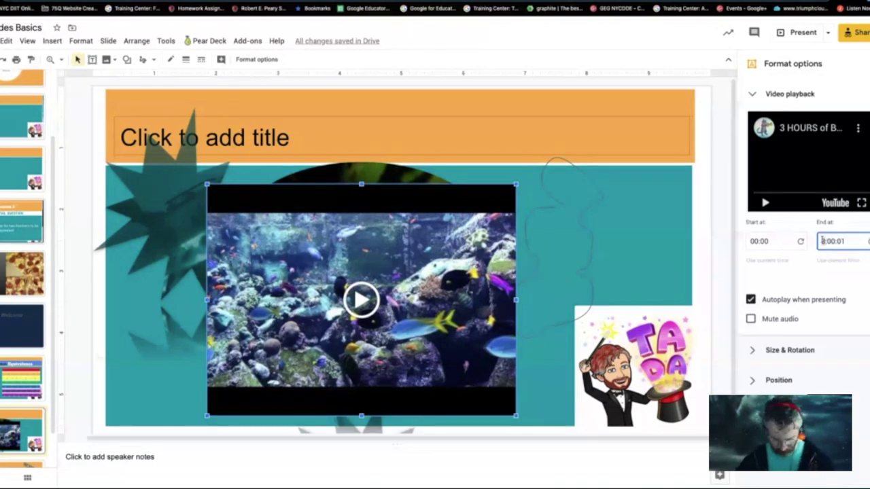
double_click(830, 240)
text(45)
double_click(763, 241)
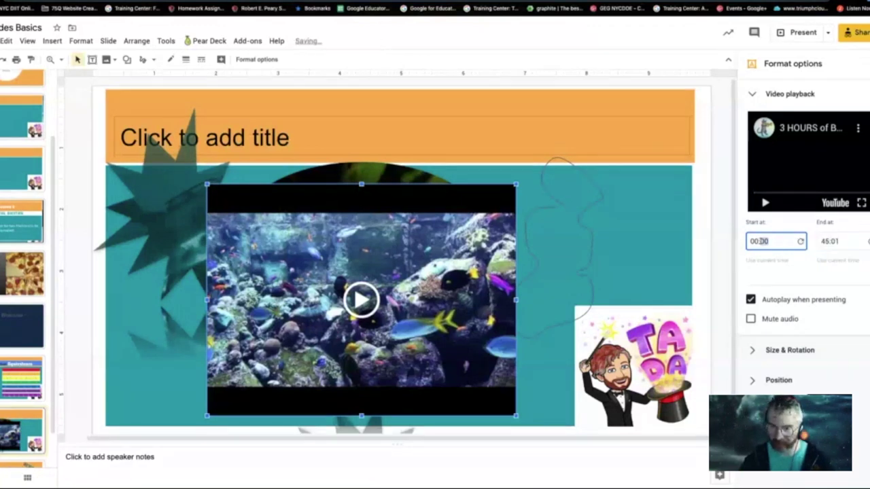
text(15)
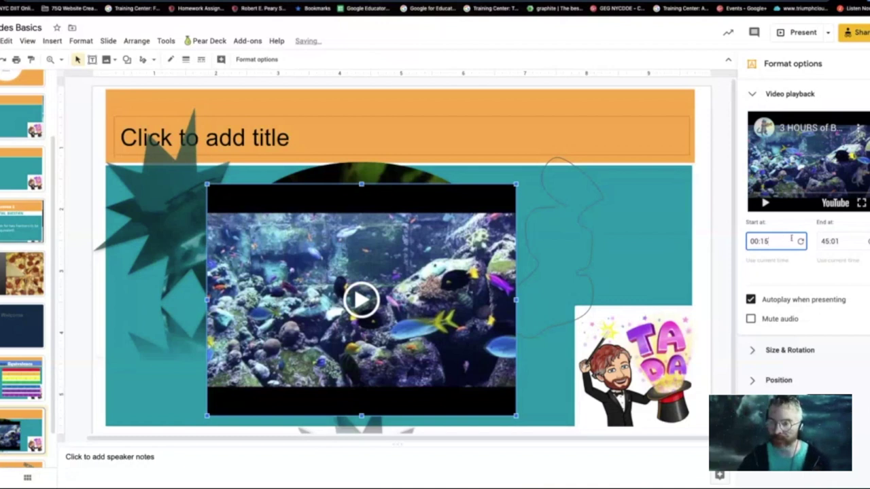
click(833, 241)
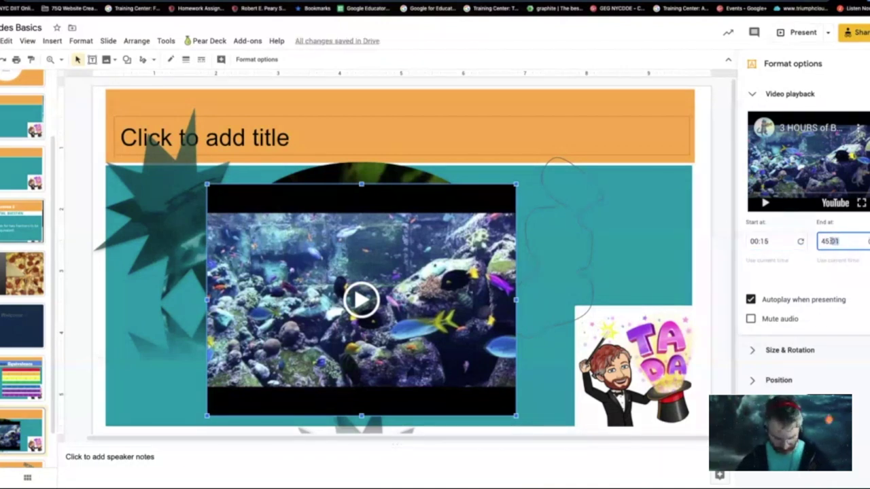
text(45)
double_click(822, 240)
text(00)
click(777, 243)
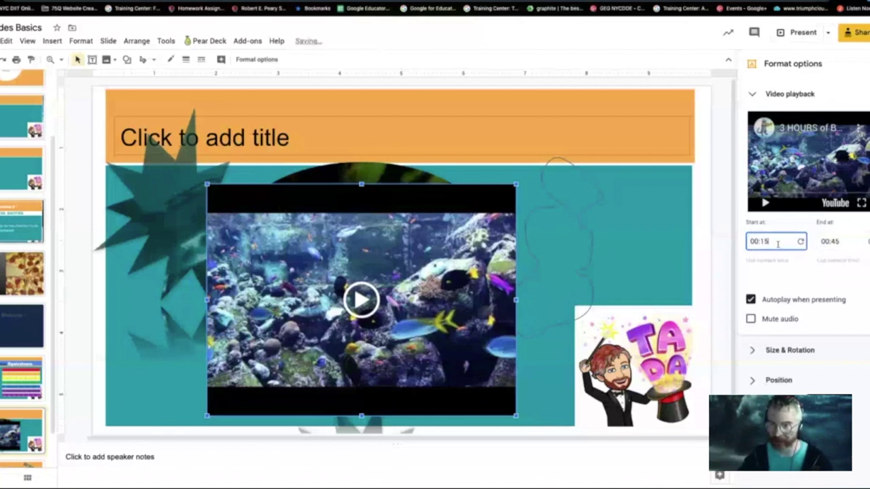
click(765, 202)
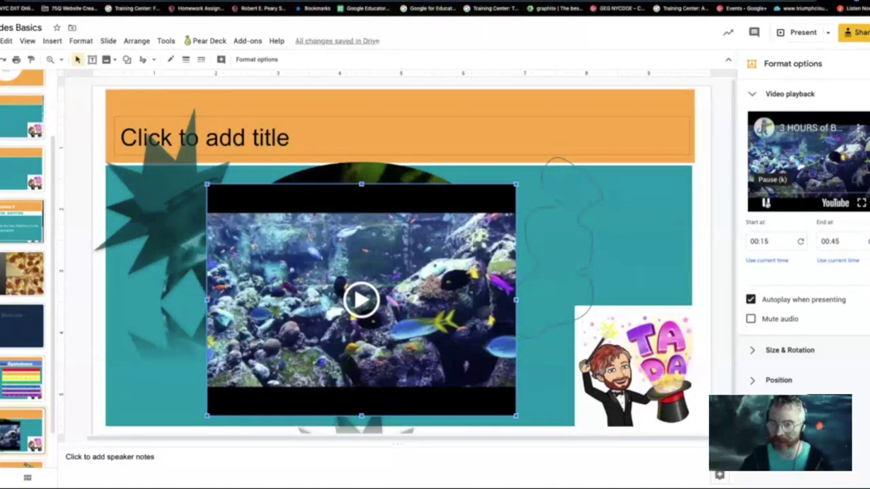
click(766, 202)
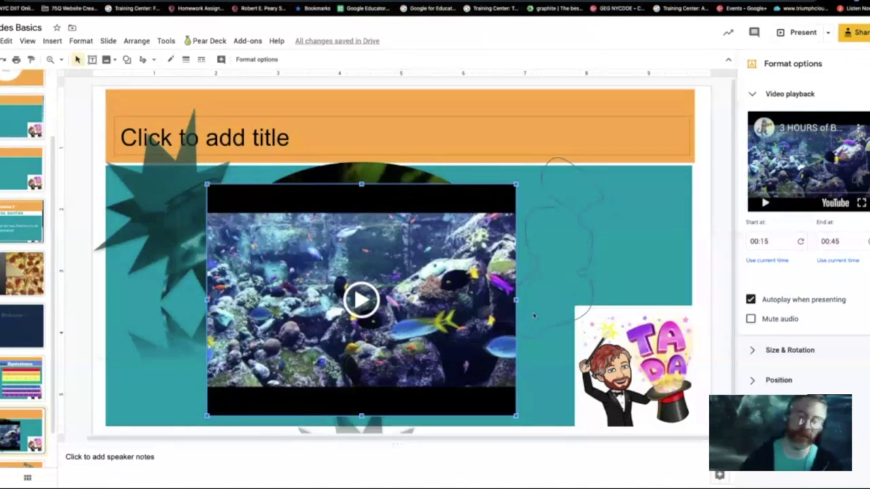
Step: Nudge the reef video right and play then pause it in place
right_click(459, 263)
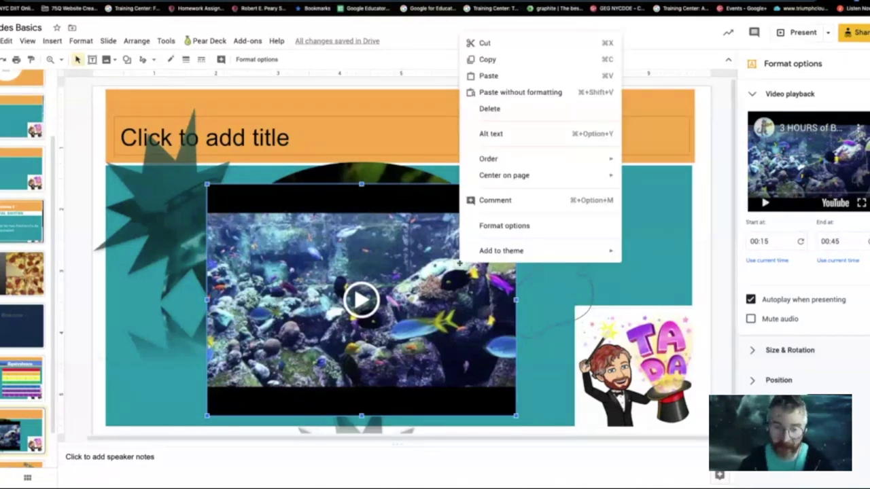
click(380, 244)
drag(379, 244, 473, 236)
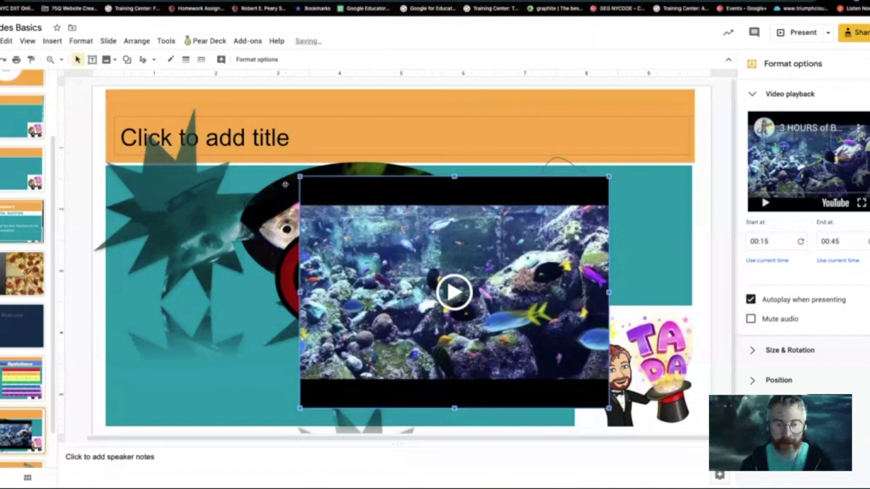
click(464, 221)
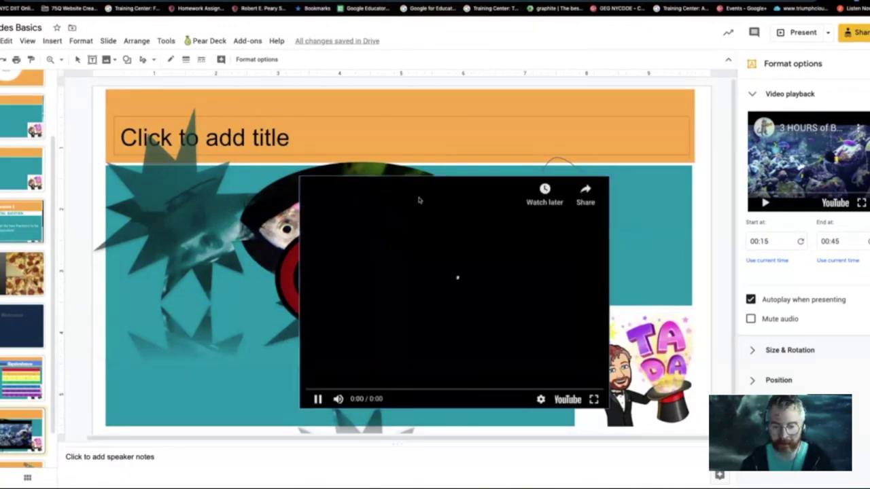
click(316, 399)
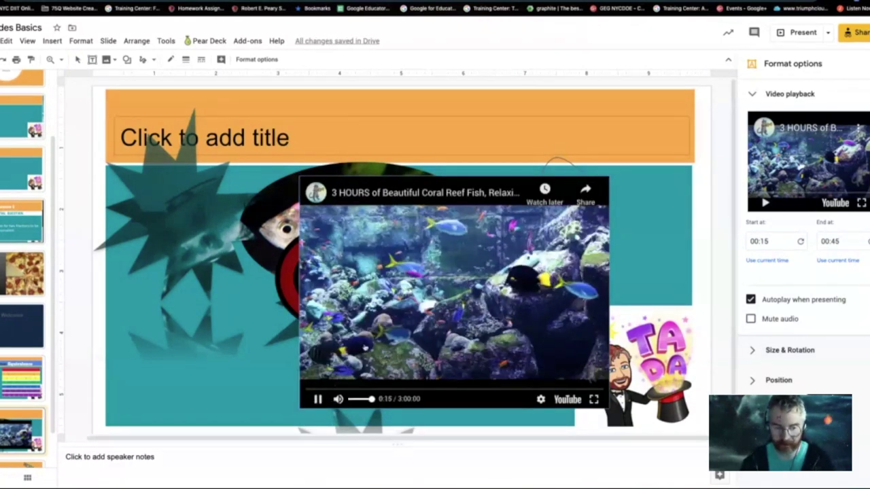
click(317, 399)
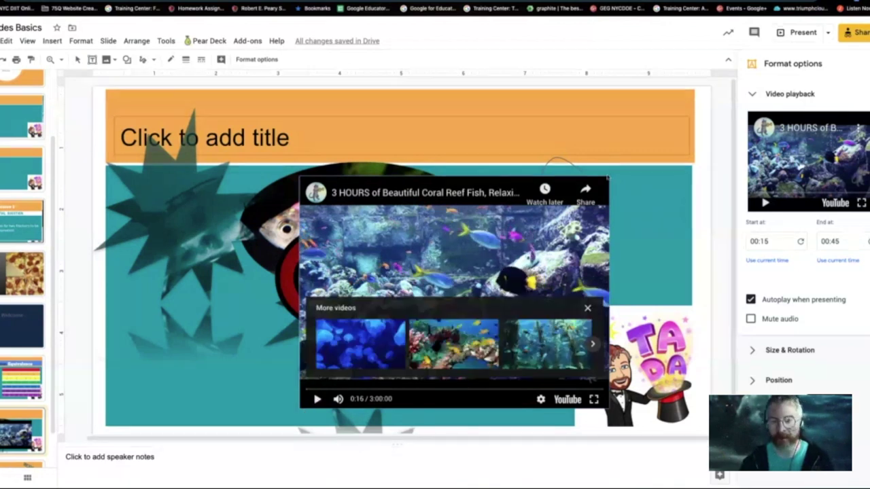
click(636, 201)
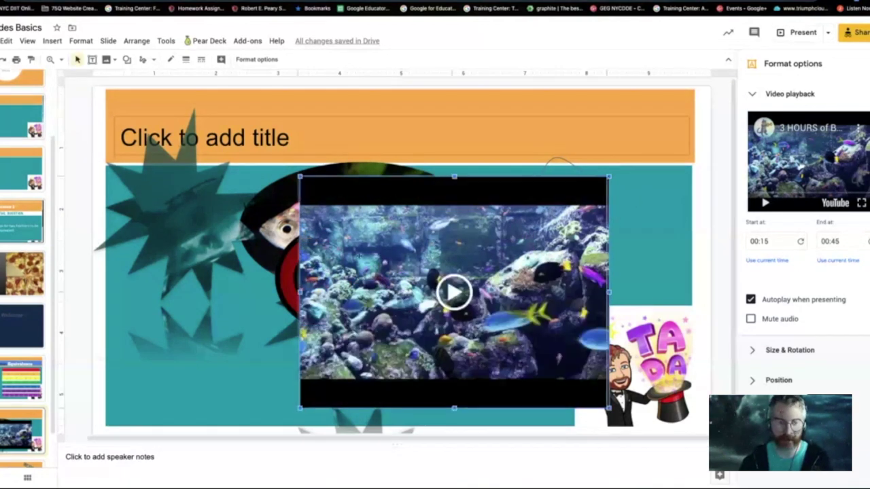
Step: Shrink the reef video from its top-left corner and move it over the prohibition sign
drag(416, 184, 265, 201)
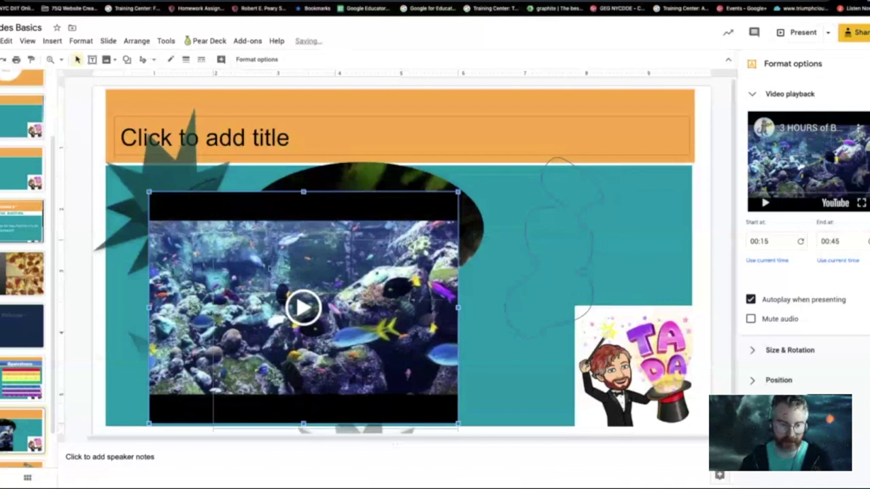
drag(149, 192, 246, 265)
drag(396, 307, 480, 255)
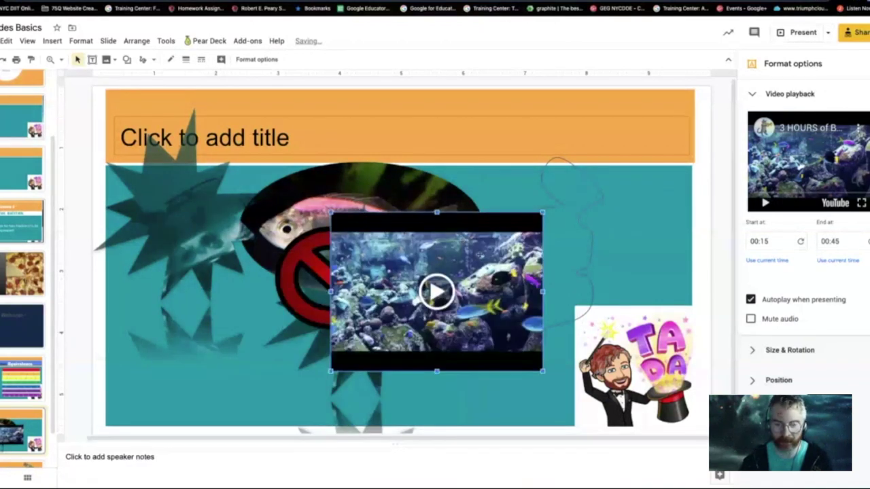
right_click(480, 256)
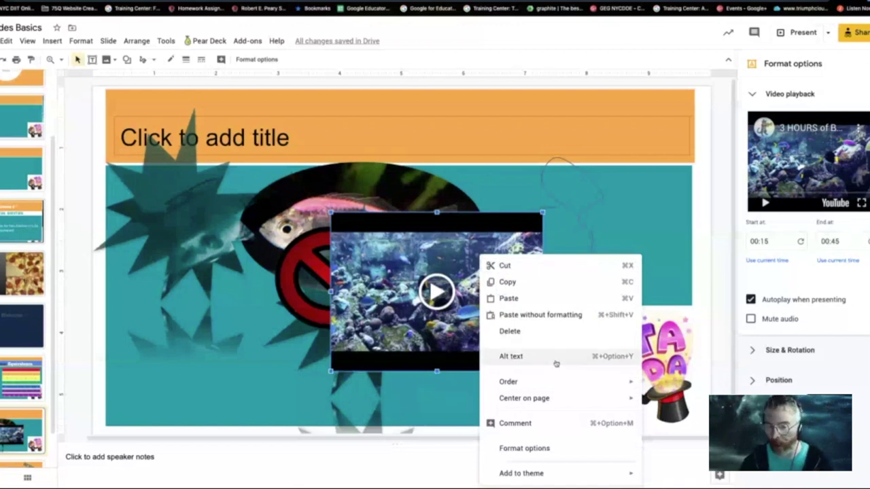
click(361, 198)
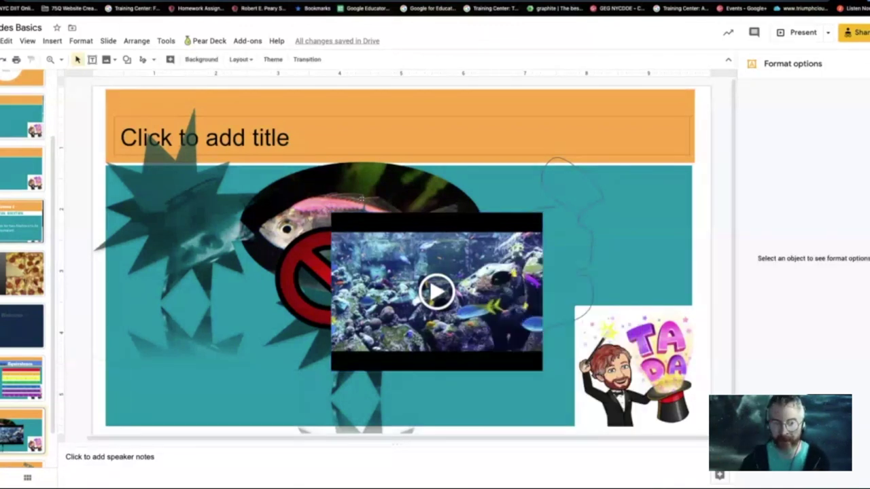
Step: Move the reef video left so it sits over the stars
click(361, 198)
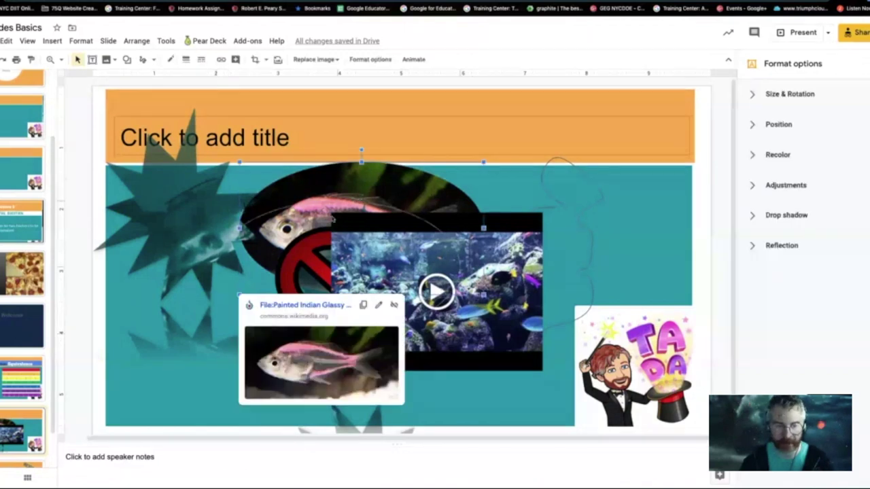
right_click(258, 193)
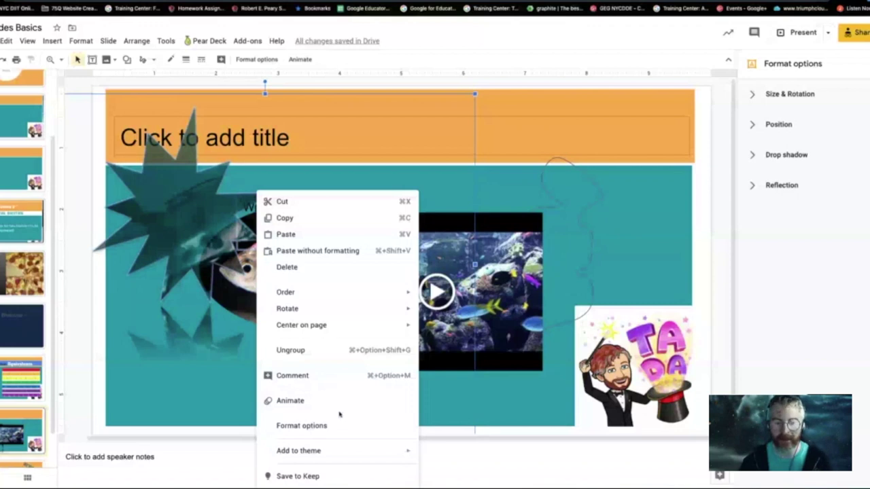
click(506, 413)
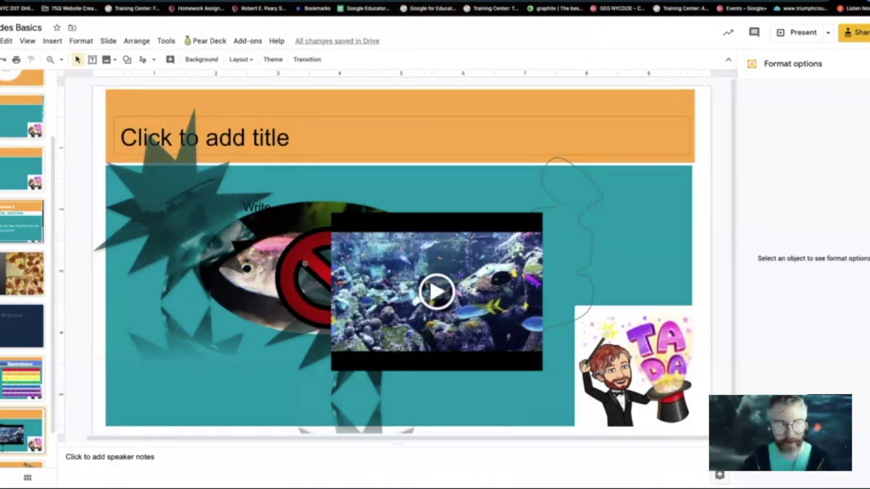
click(335, 223)
drag(335, 223, 268, 218)
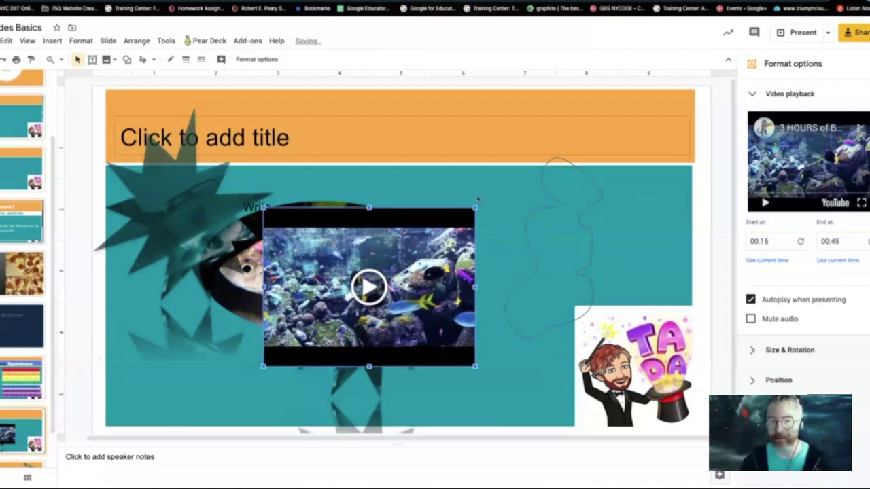
drag(442, 217, 382, 221)
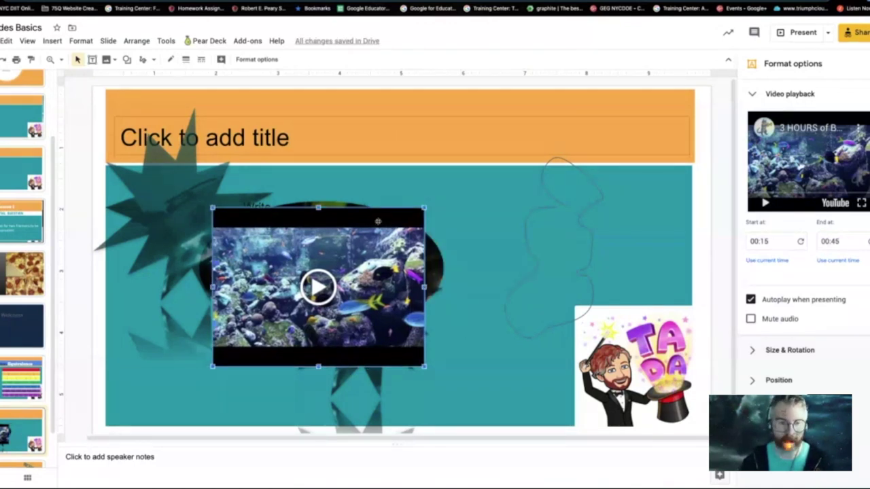
drag(378, 221, 337, 226)
Step: Move the oval fish picture right, clear of the video
click(422, 248)
drag(498, 234, 500, 233)
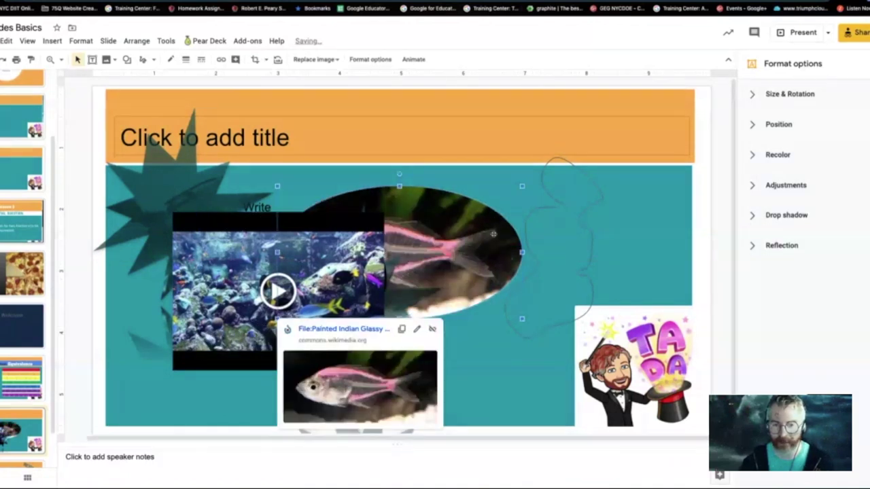
drag(441, 226, 548, 216)
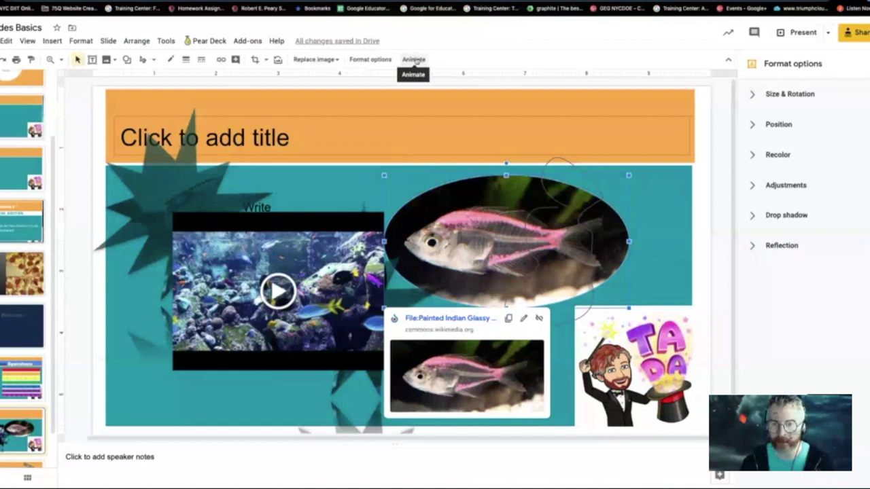
Step: Animate the fish picture to Fly out to left, starting On click
click(414, 60)
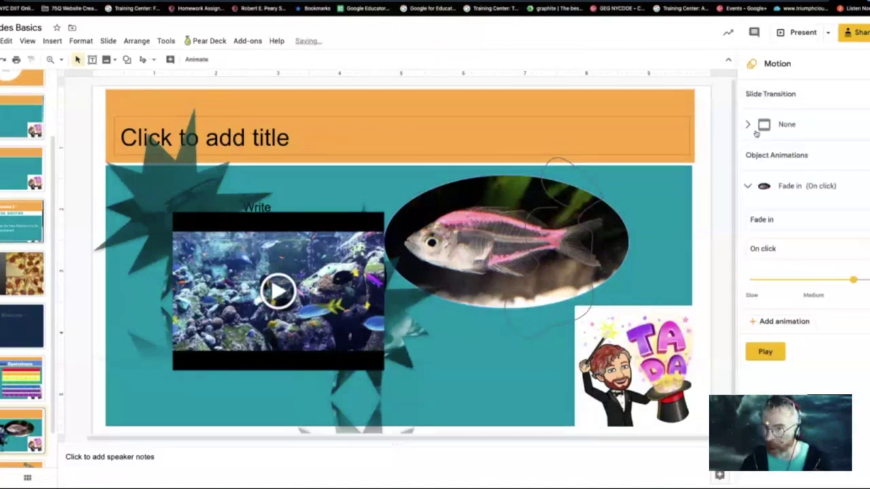
click(813, 222)
click(801, 374)
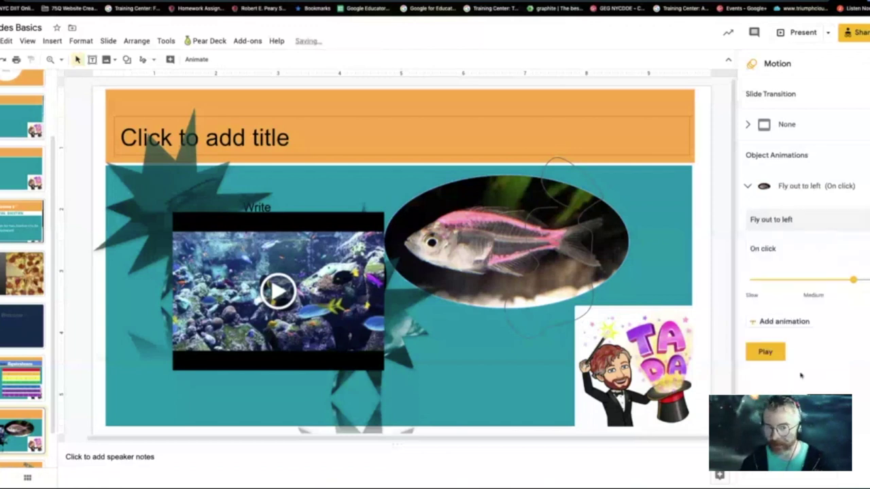
click(815, 249)
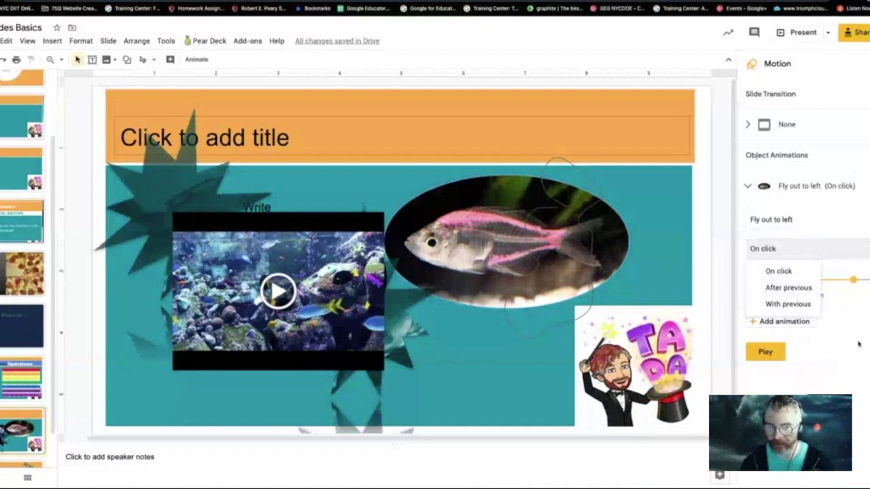
key(Escape)
Step: Drag the reef video to the slide's centre, then go to the mostly empty Tada slide
click(192, 186)
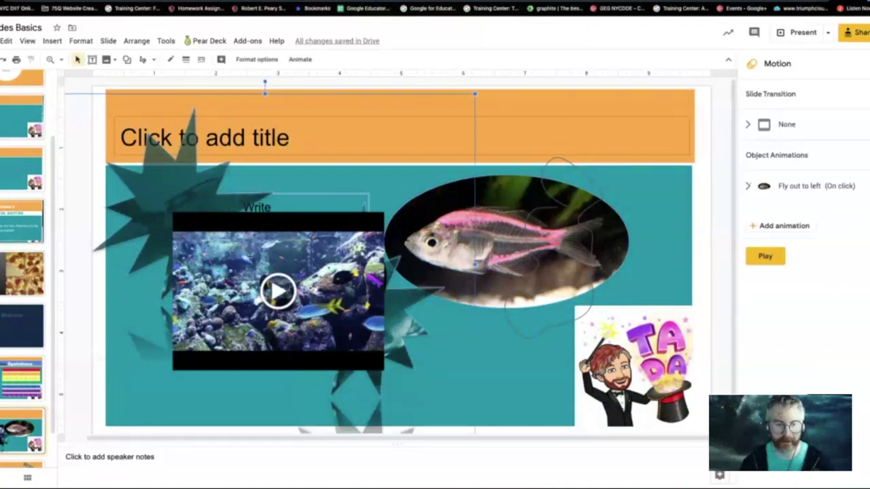
click(279, 247)
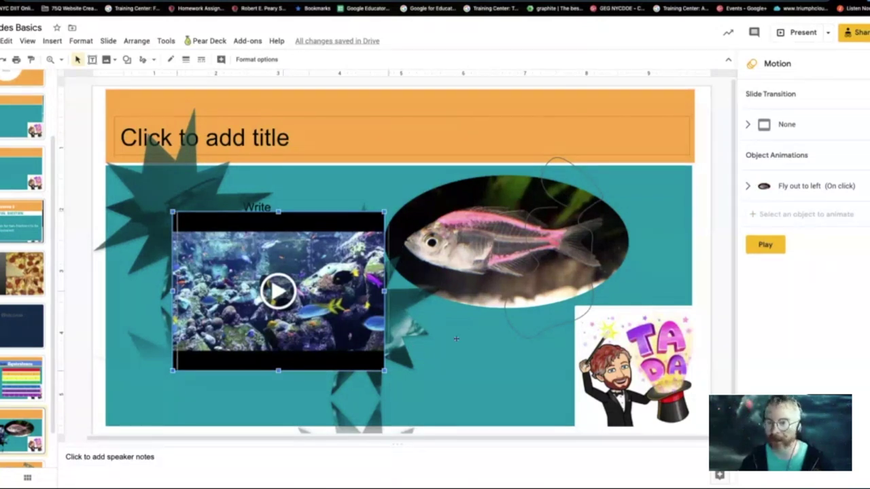
drag(360, 326, 520, 333)
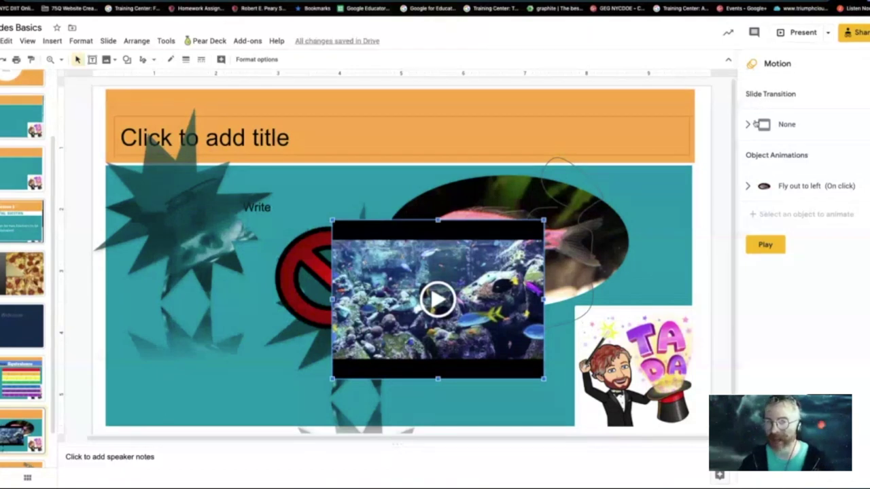
click(22, 170)
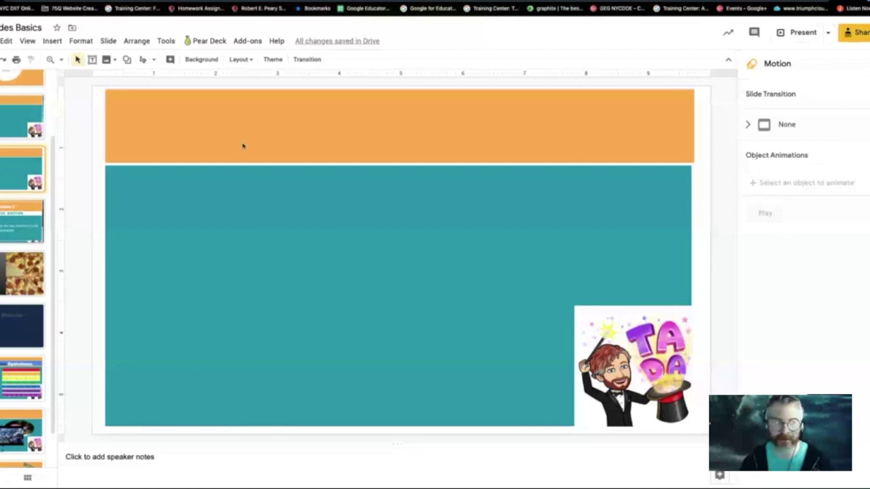
Step: Give the Tada slide a Dissolve transition
right_click(30, 174)
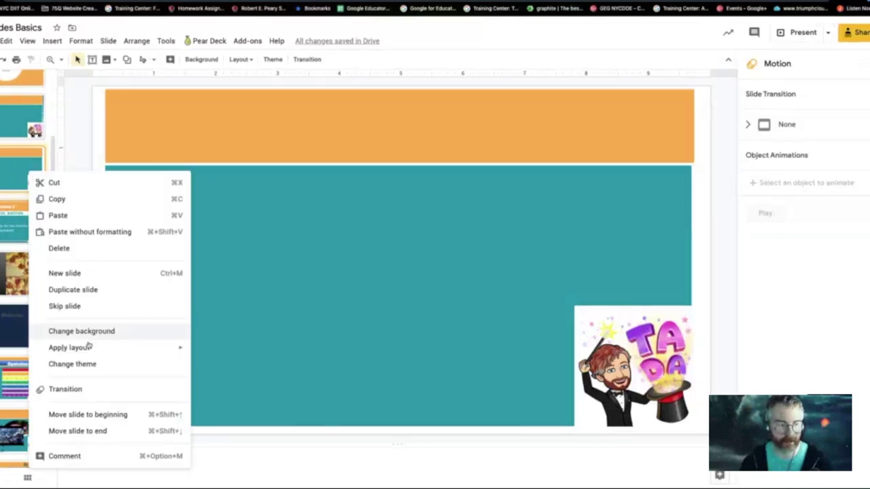
click(830, 278)
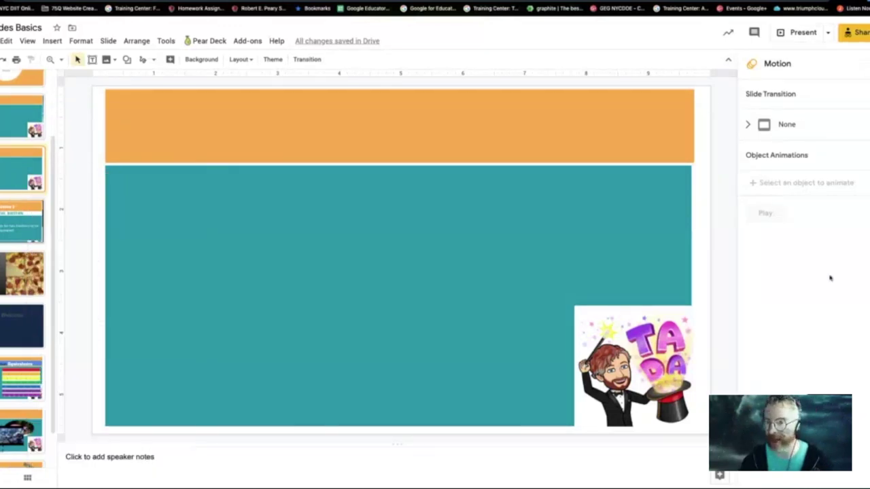
click(748, 126)
click(789, 155)
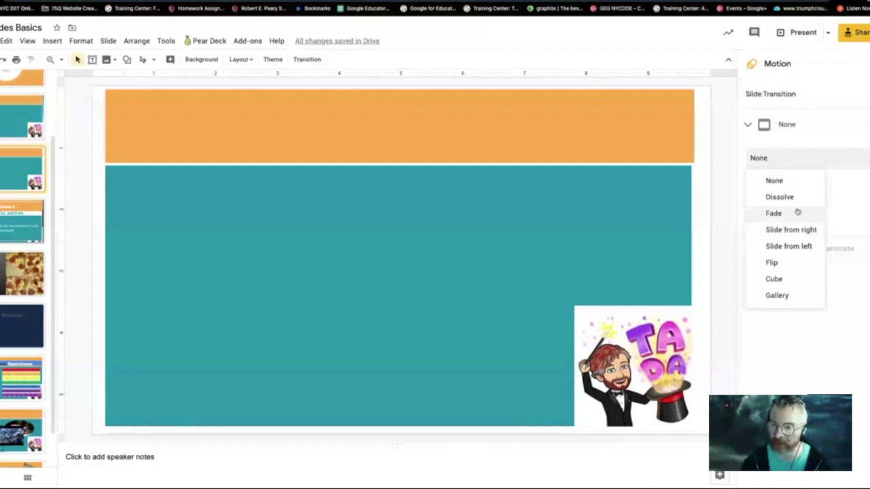
click(799, 197)
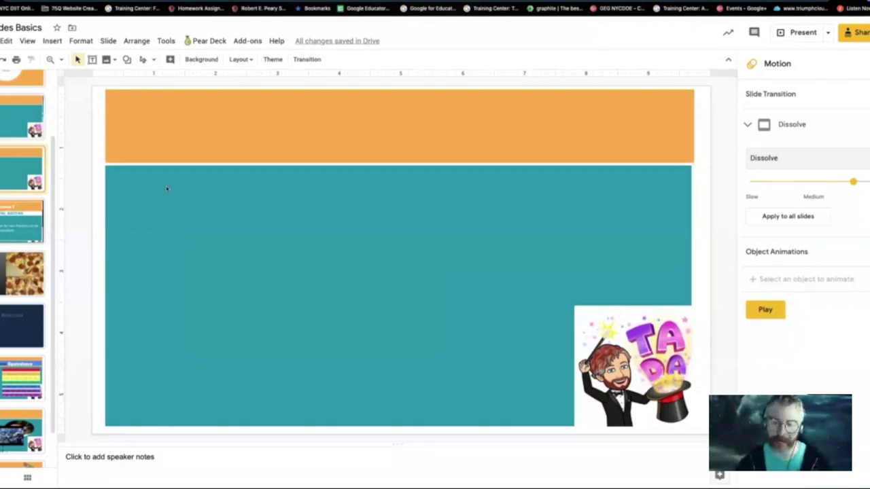
Step: Scroll the filmstrip and return to the aquarium video slide
scroll(24, 272, up, 3)
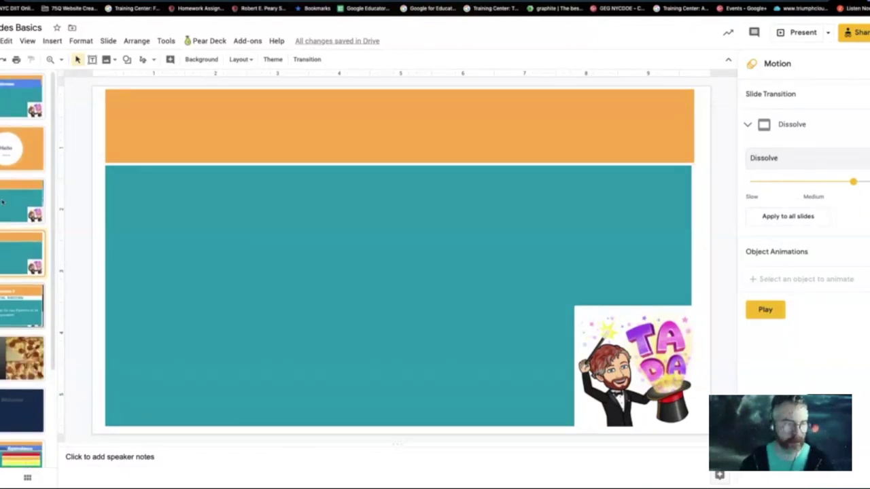
scroll(26, 303, down, 5)
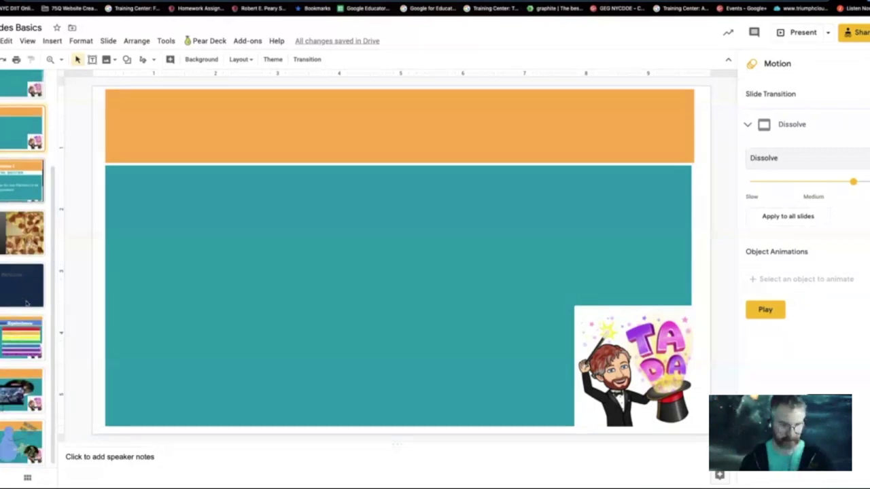
click(22, 388)
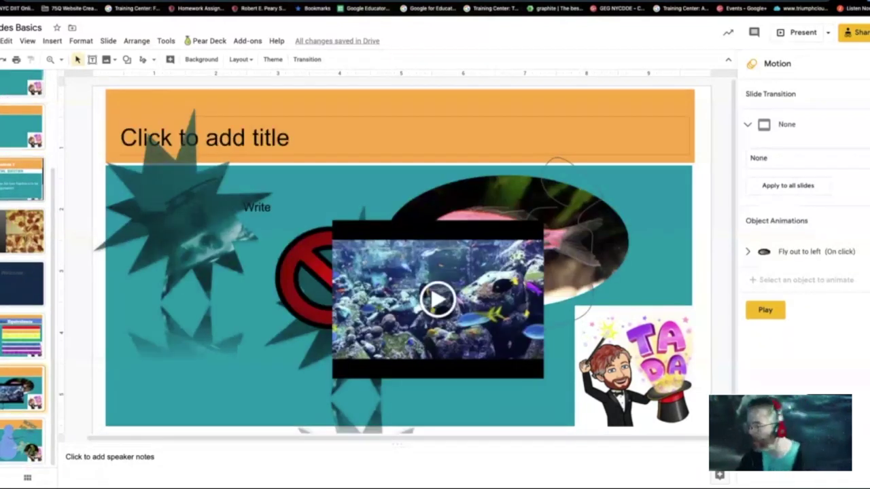
Step: Insert the 36:01 Chapter 12 audio clip from My Drive onto the fish video slide
click(52, 41)
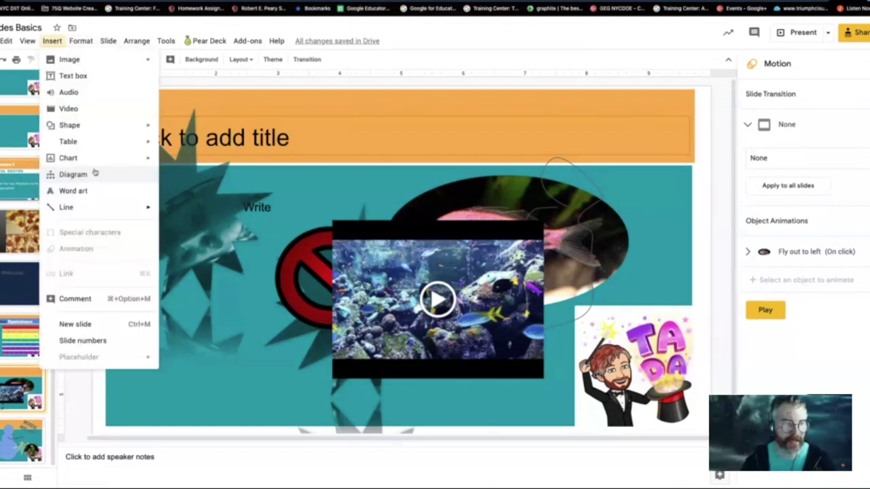
click(99, 94)
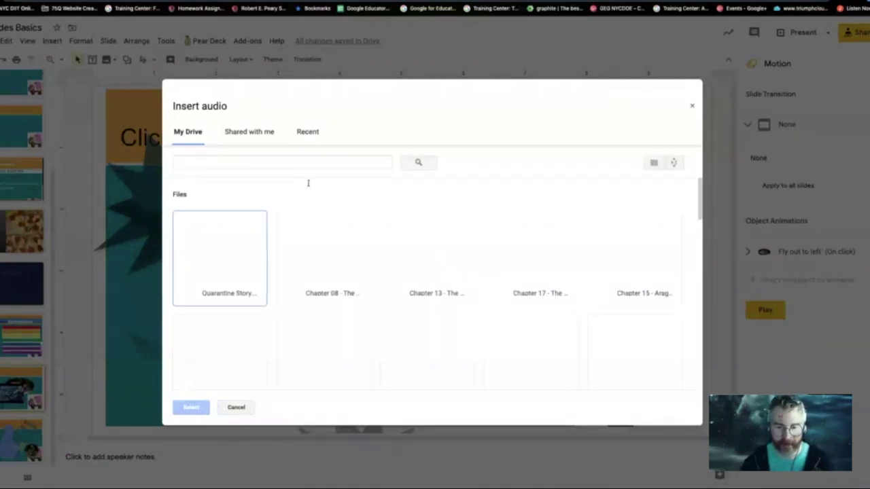
scroll(451, 315, down, 1)
click(317, 311)
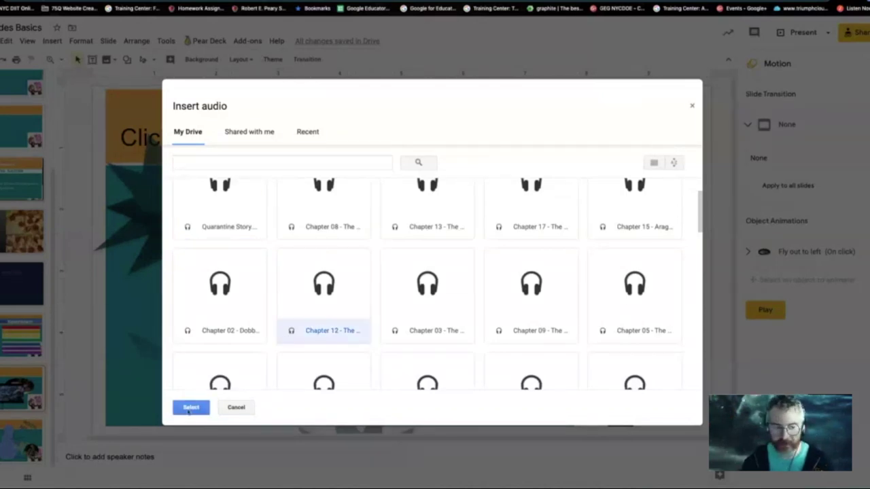
click(188, 411)
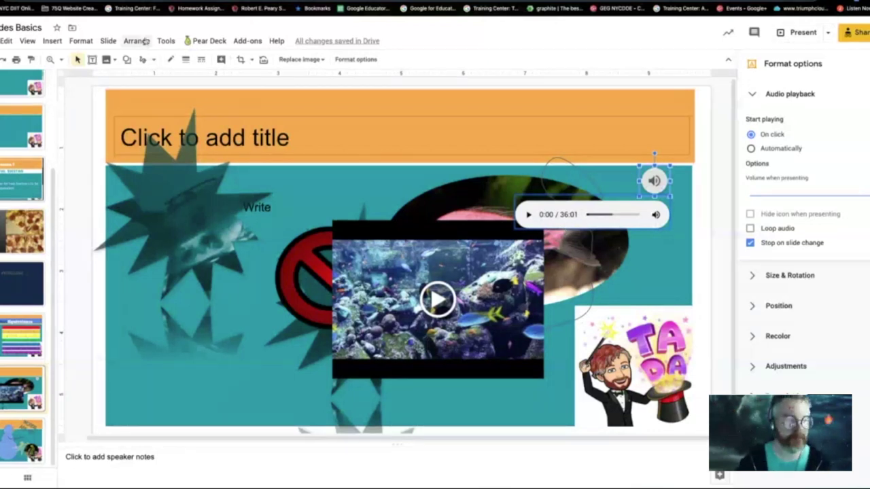
click(54, 41)
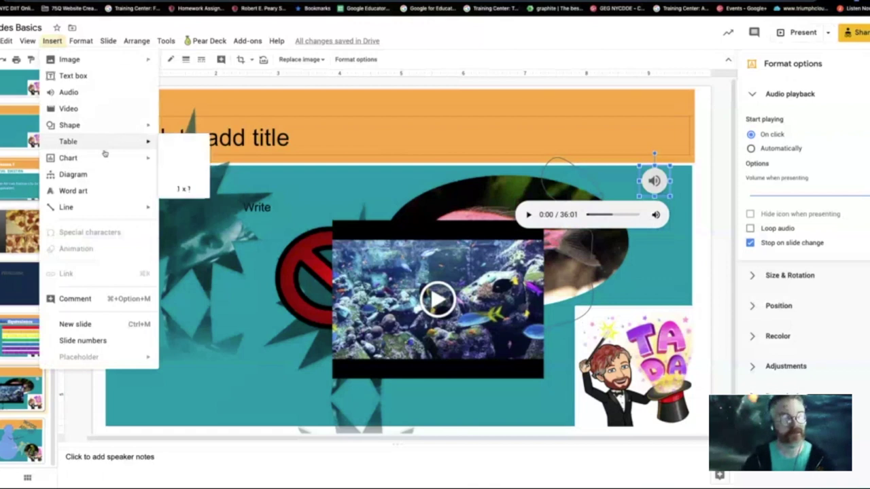
click(74, 191)
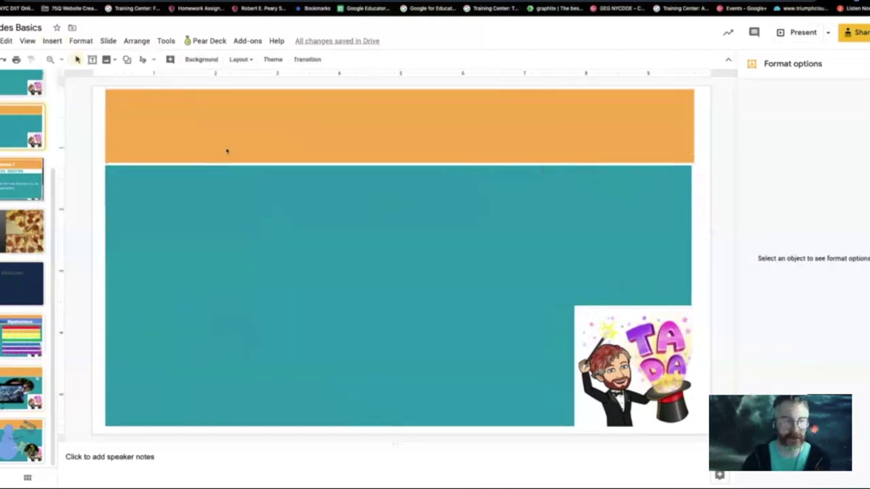
Step: Add word art reading 'Welcome to' and 'Slides' on two lines to the Tada slide
click(53, 41)
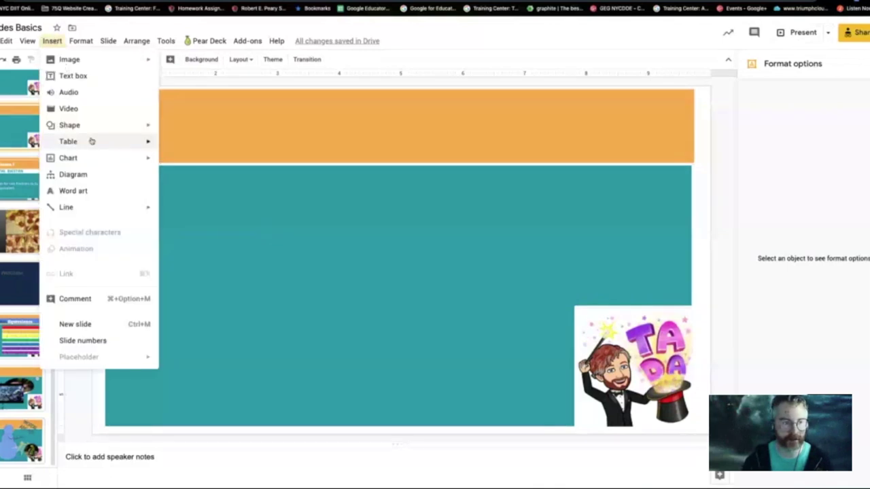
click(73, 192)
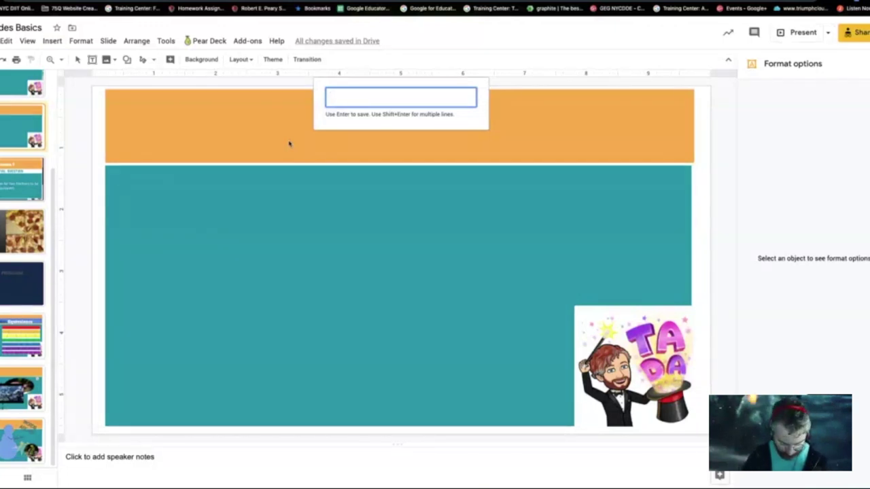
text(Welcome to)
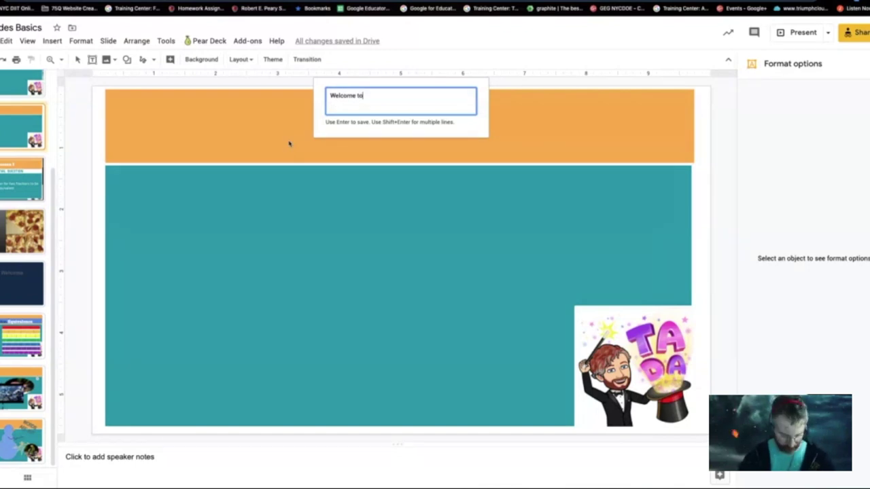
key(shift+Return)
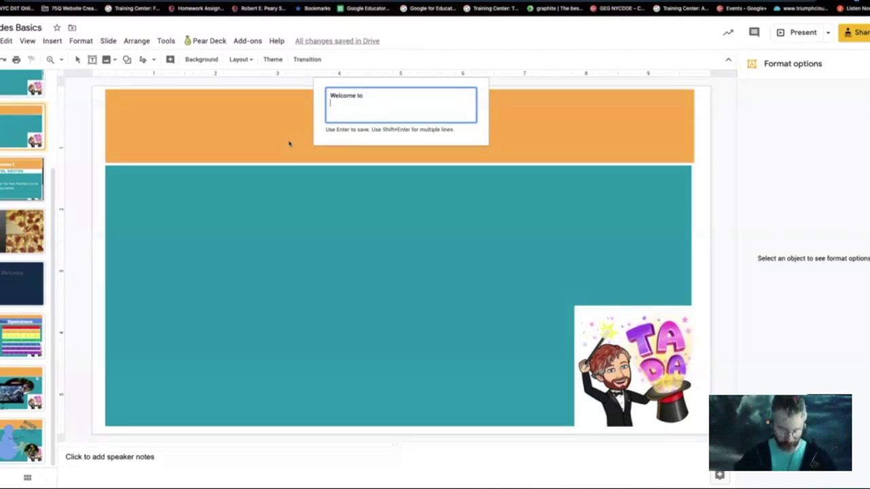
text(Slides)
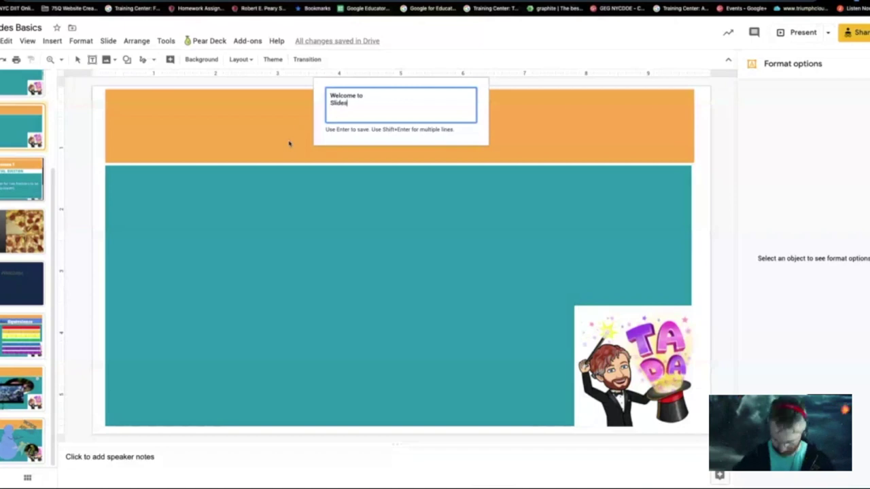
key(Return)
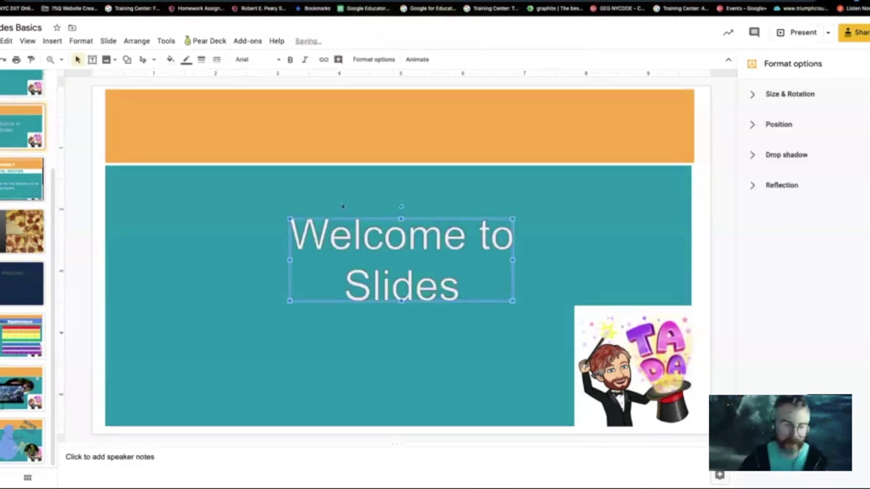
Step: Make the word art taller and set its font to Alfa Slab One
drag(401, 219, 417, 185)
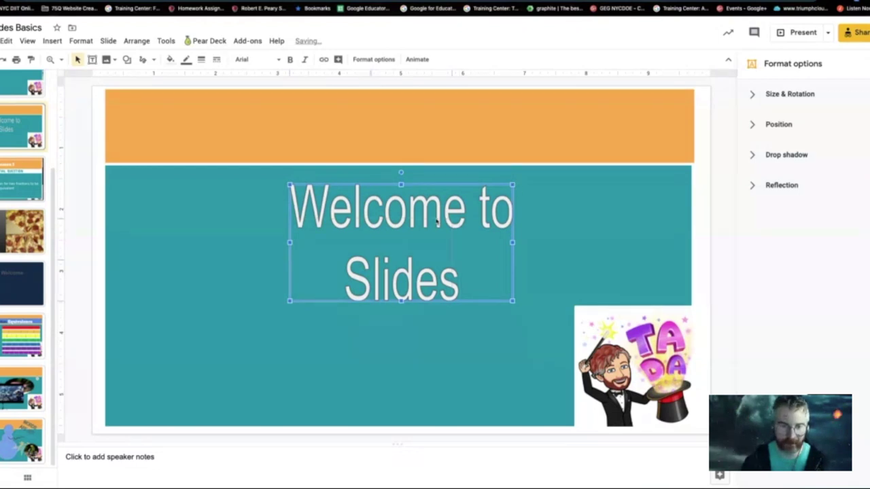
click(253, 59)
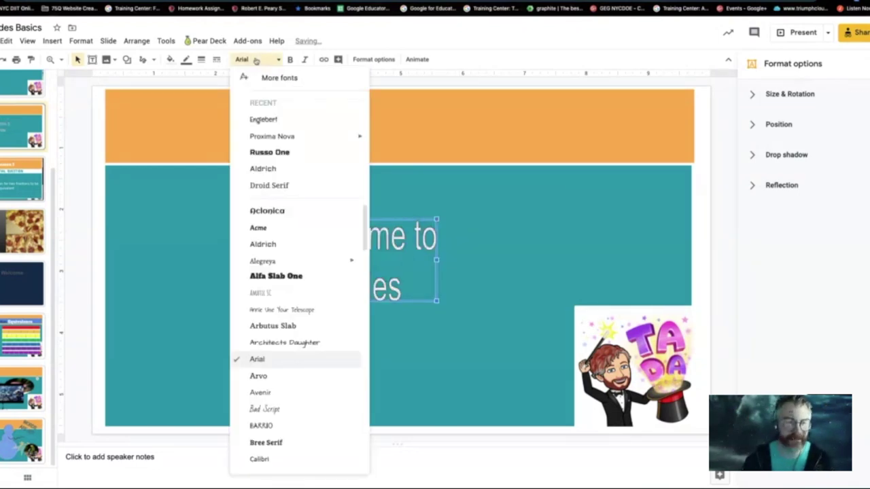
click(281, 121)
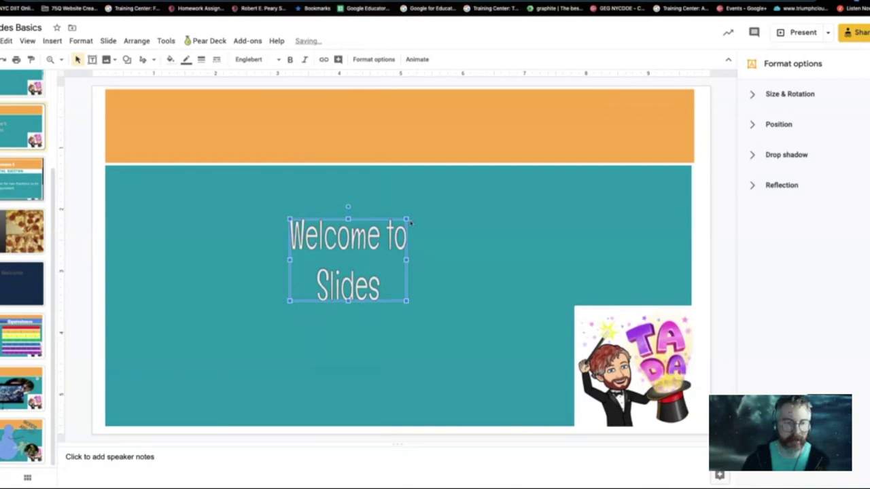
click(253, 59)
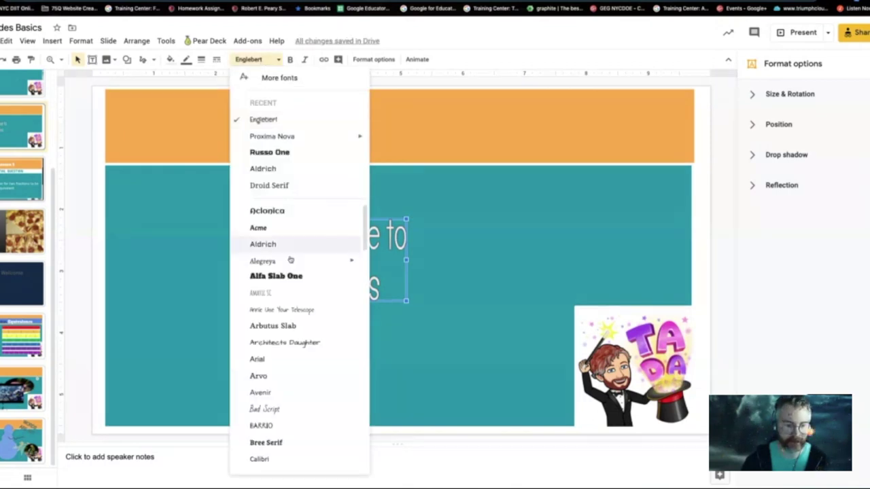
click(291, 277)
Step: Fill the word art lettering with a red-pink gradient
click(174, 60)
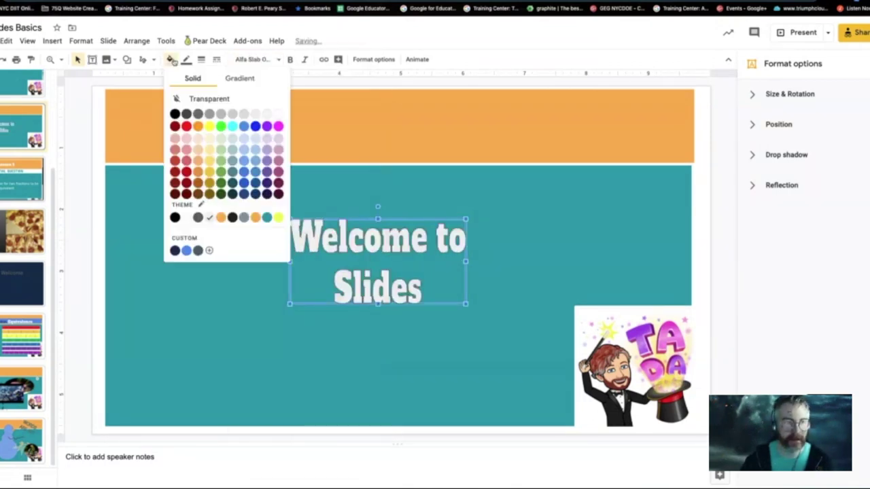
click(252, 80)
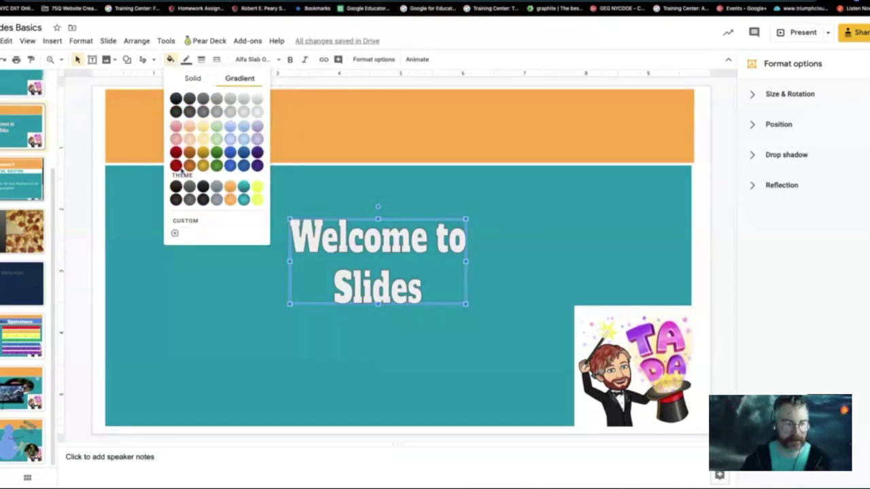
click(175, 151)
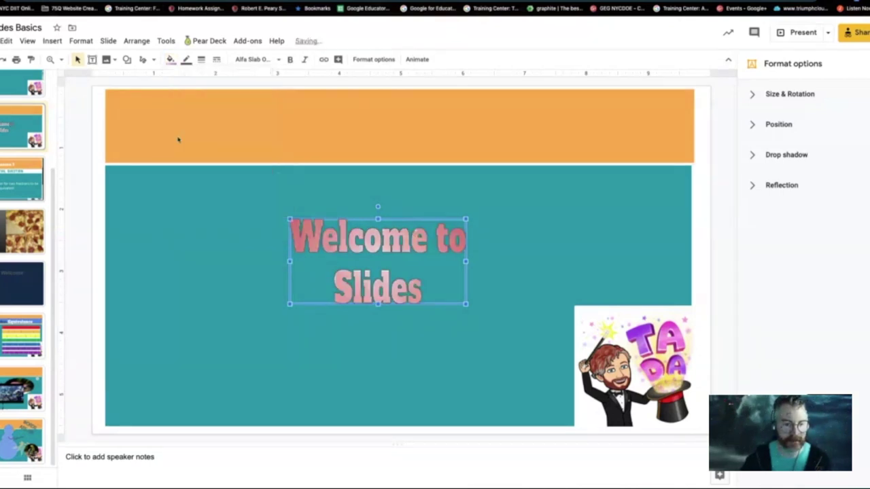
click(194, 119)
click(330, 234)
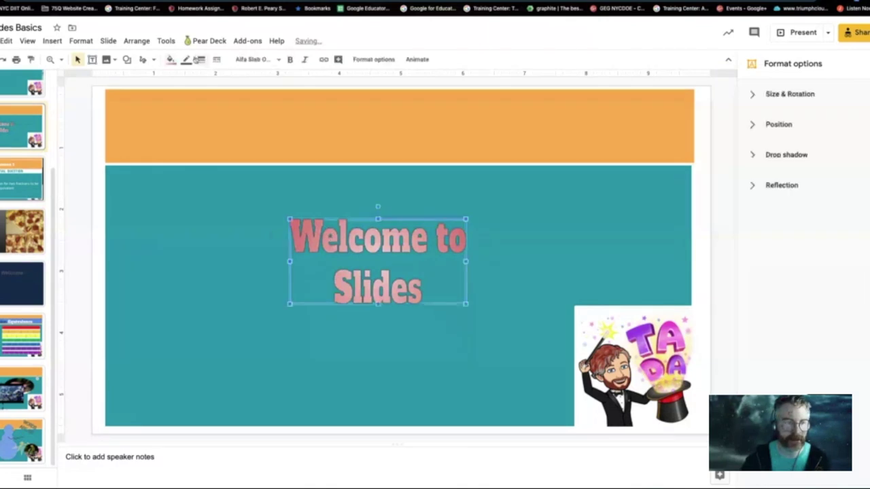
Step: Give the lettering a black 4px outline and a visible drop shadow
click(186, 59)
click(191, 198)
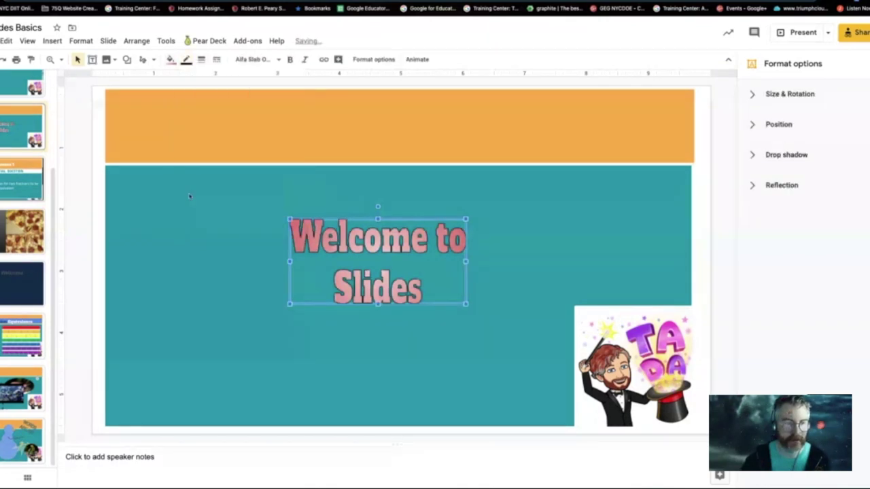
click(201, 59)
click(220, 127)
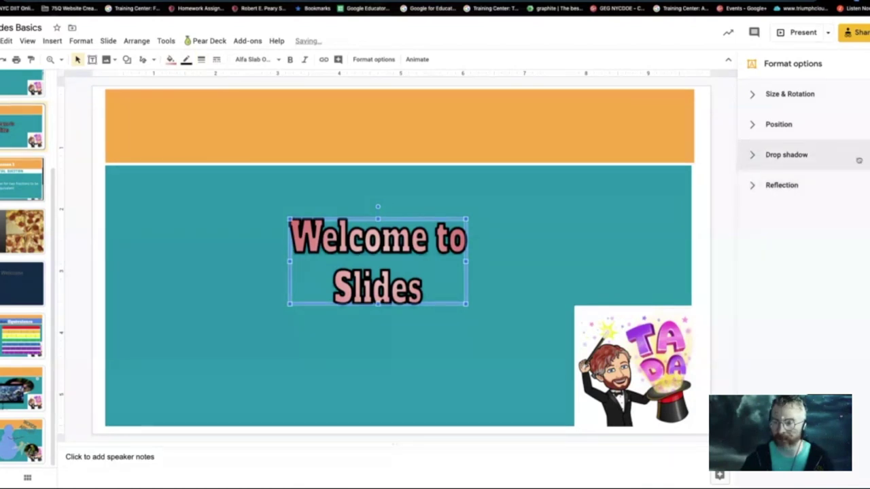
click(751, 155)
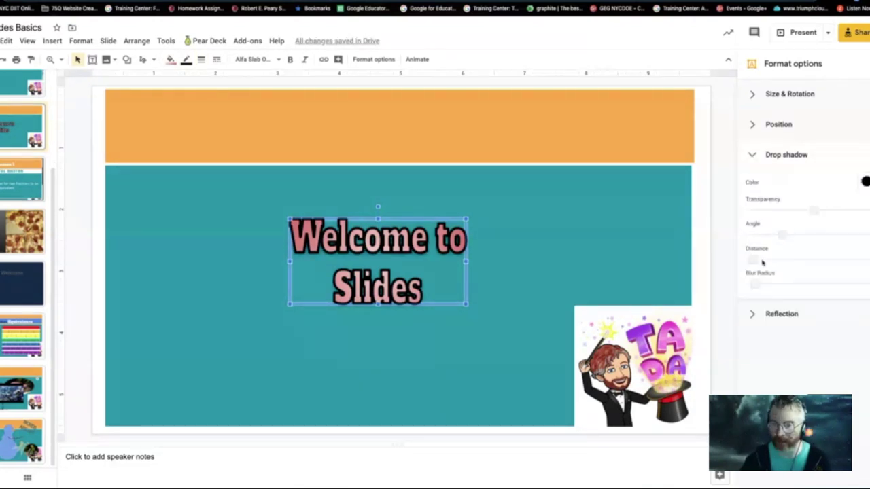
click(778, 259)
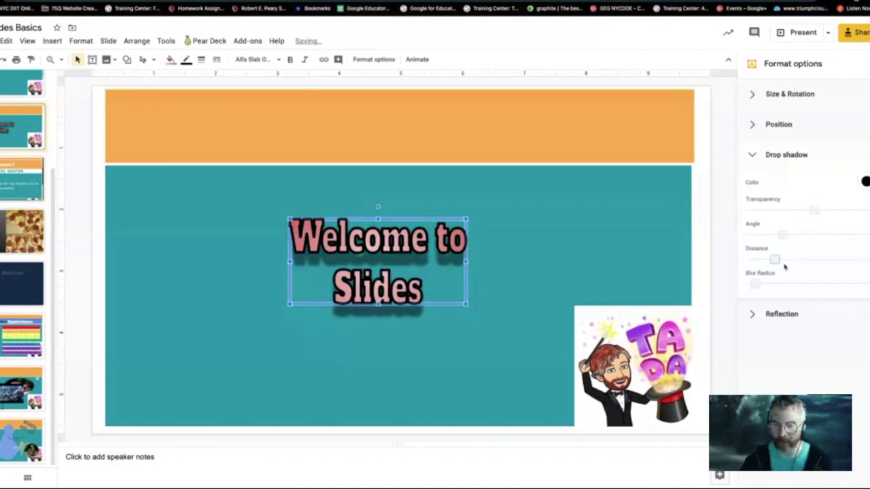